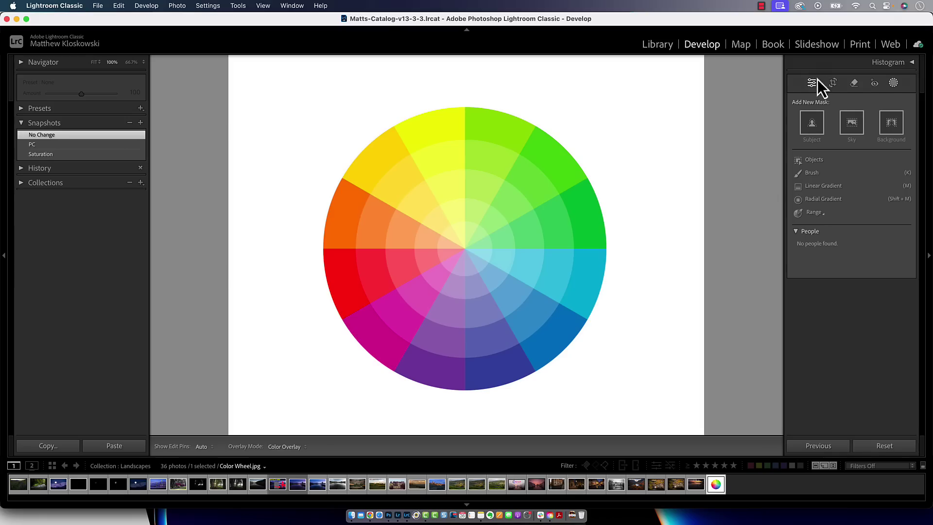
click(893, 83)
scroll(806, 297, down, 1)
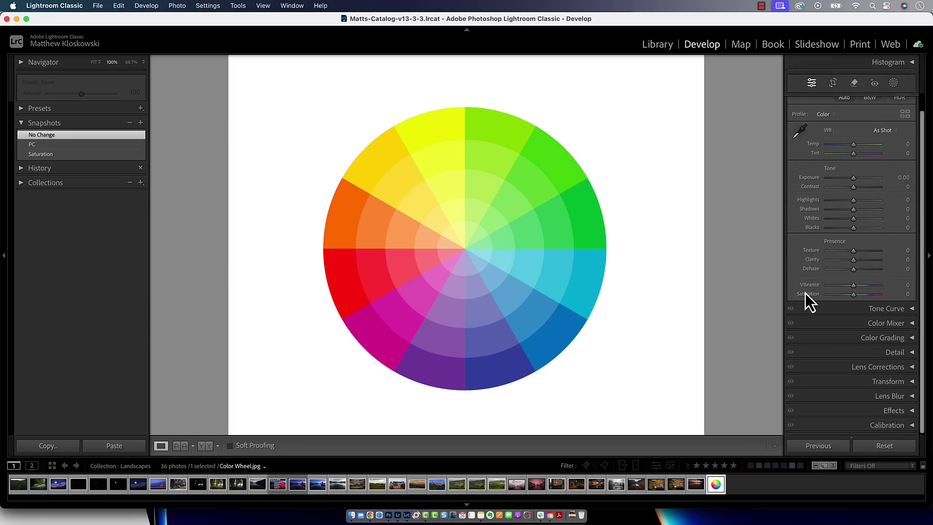
scroll(806, 297, up, 1)
click(892, 83)
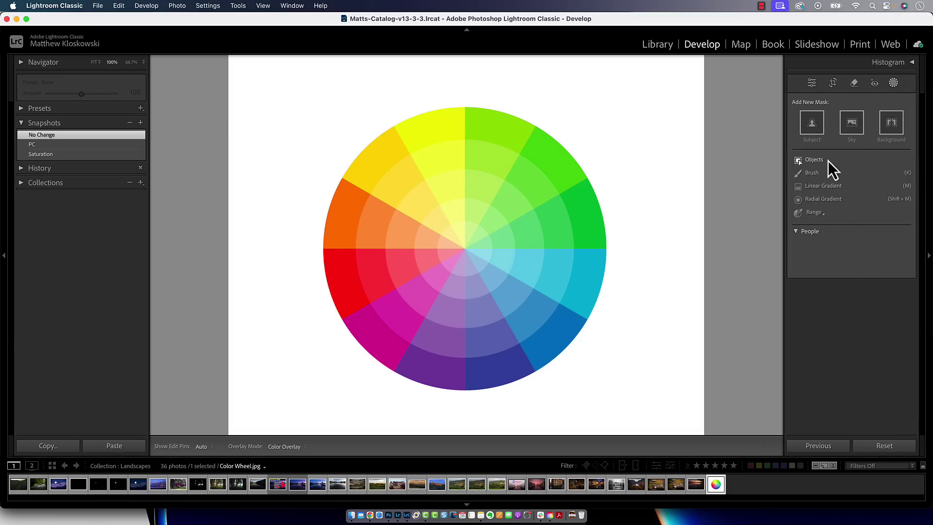
click(813, 171)
drag(616, 242, 476, 273)
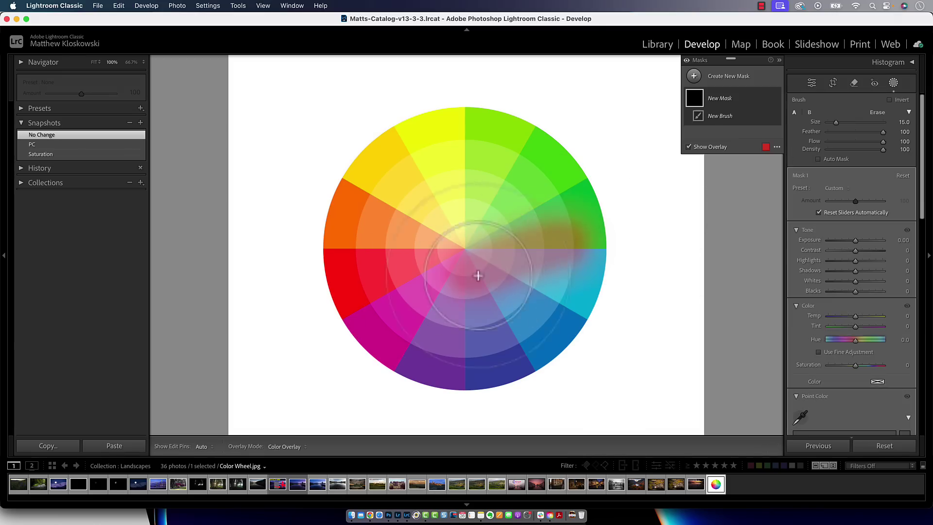
scroll(860, 370, down, 5)
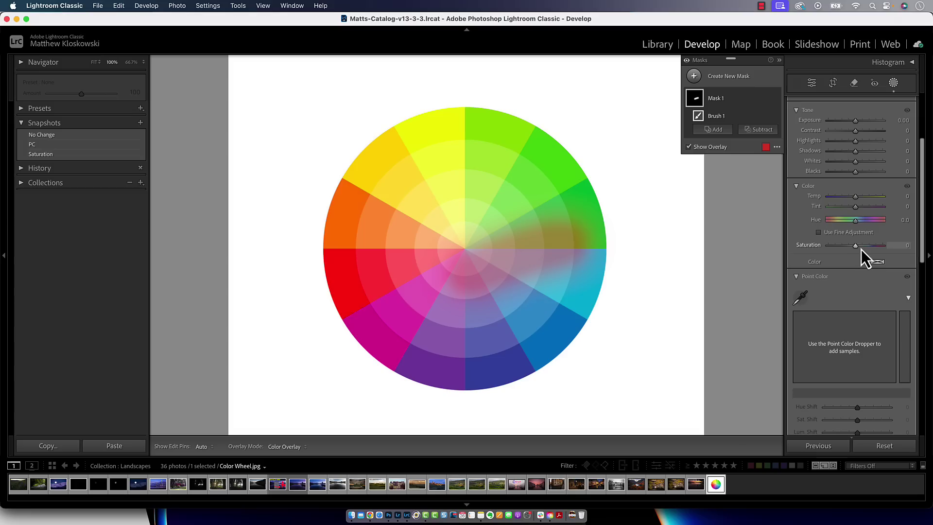
scroll(827, 288, down, 3)
scroll(827, 288, down, 1)
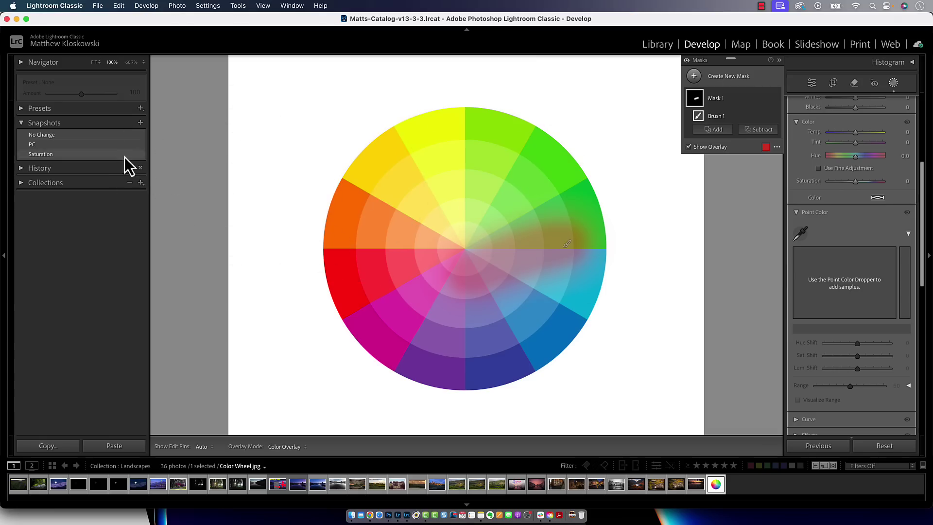
click(106, 135)
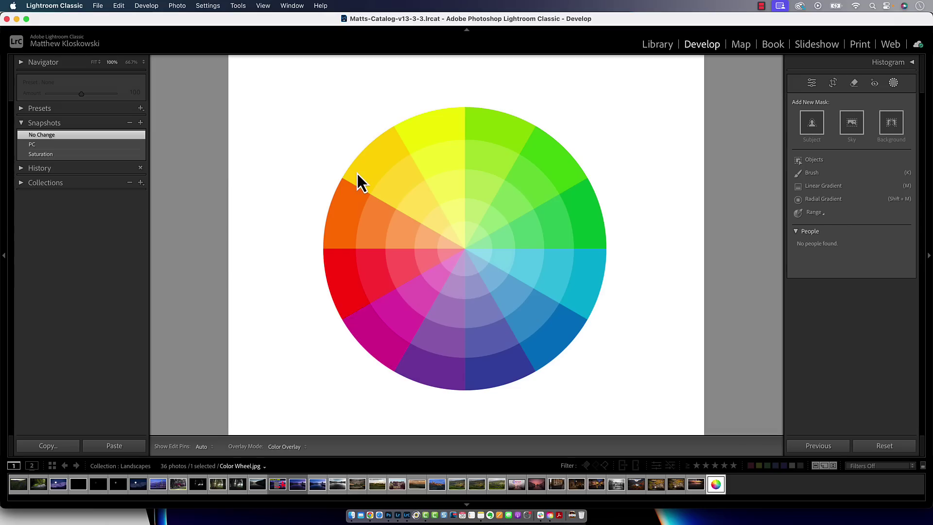
Apply the Saturation snapshot and select its Mask 1 radial gradient, which has Saturation 100.
click(894, 83)
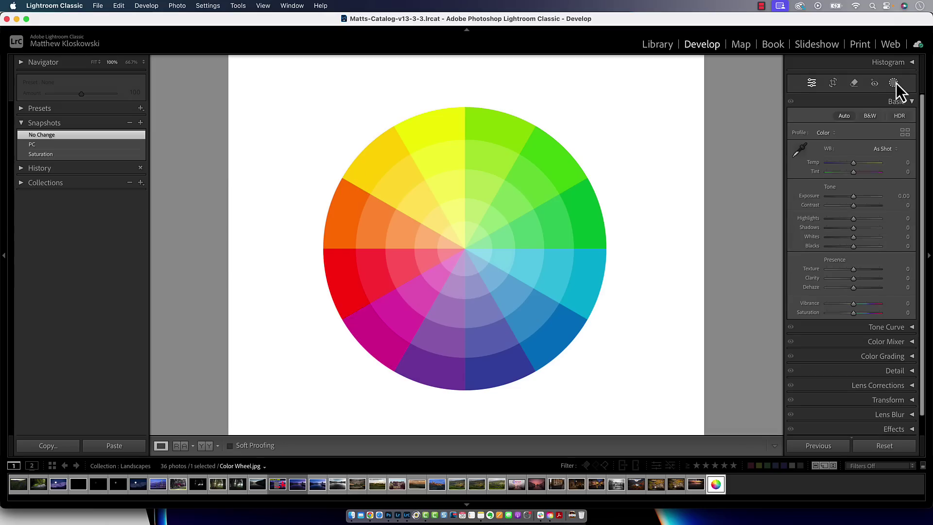
click(125, 155)
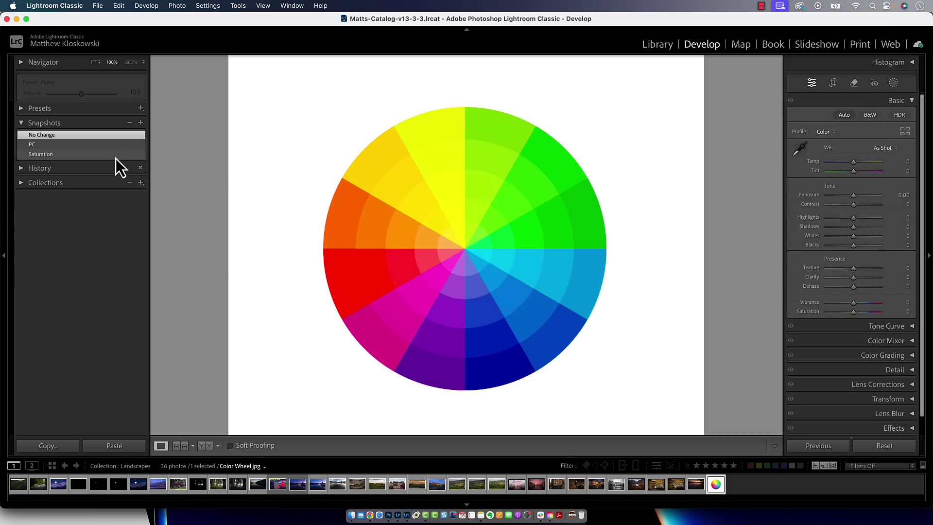
click(116, 158)
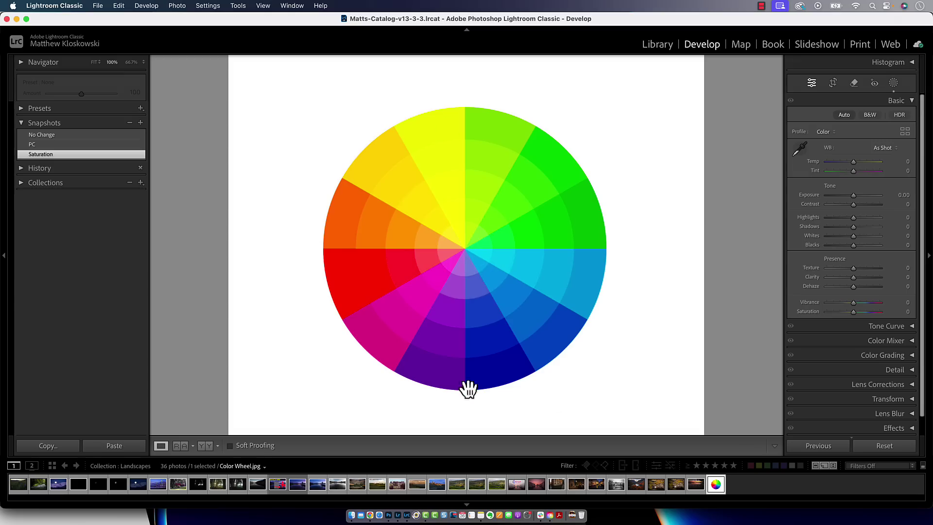
click(896, 85)
click(694, 97)
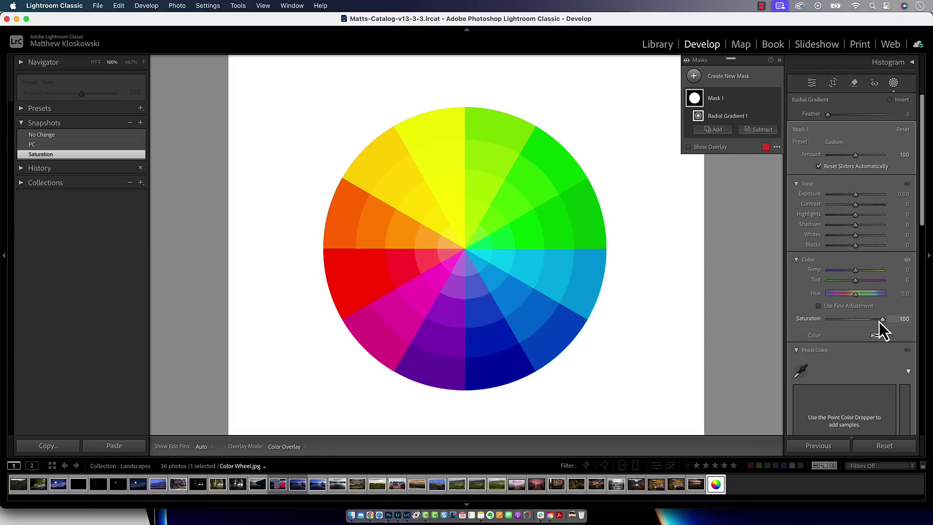
Apply the PC snapshot, sample the wheel's blue segment with Point Color, and set Sat. Shift to 100.
click(107, 146)
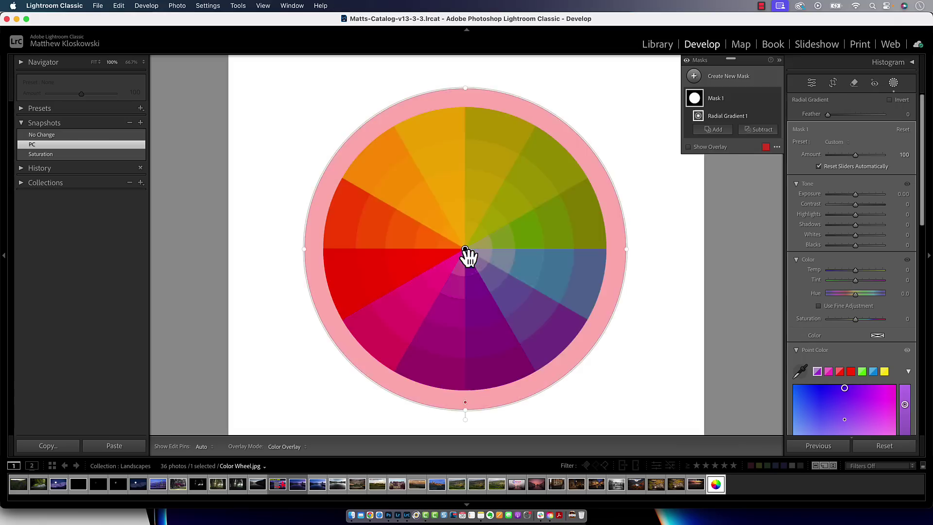
scroll(870, 311, down, 4)
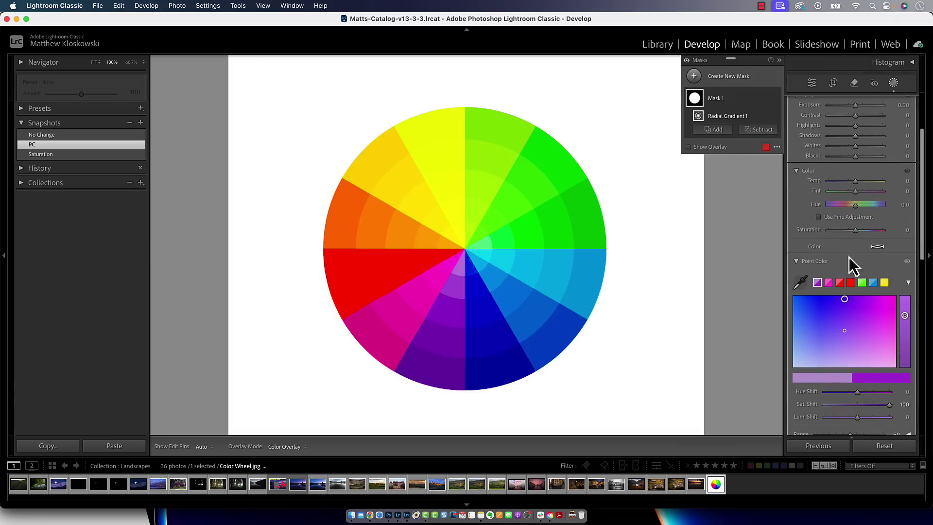
click(800, 284)
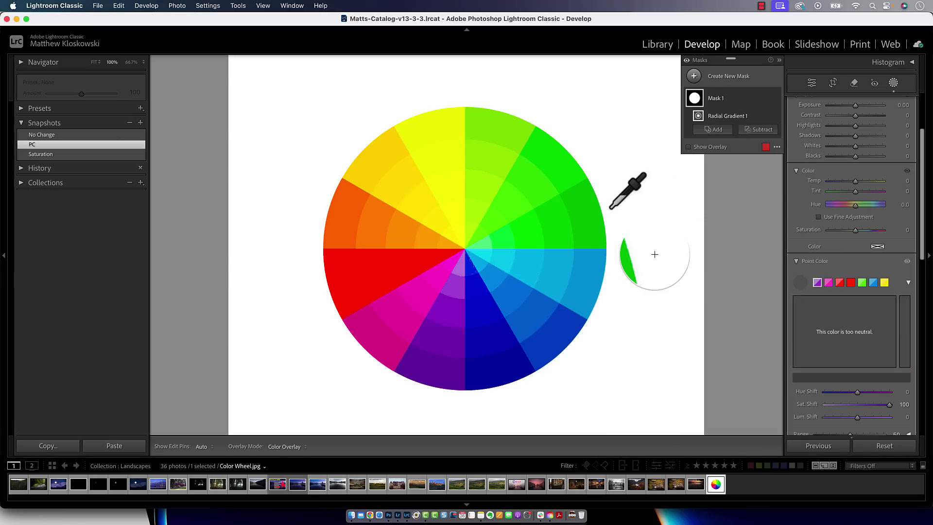
click(524, 337)
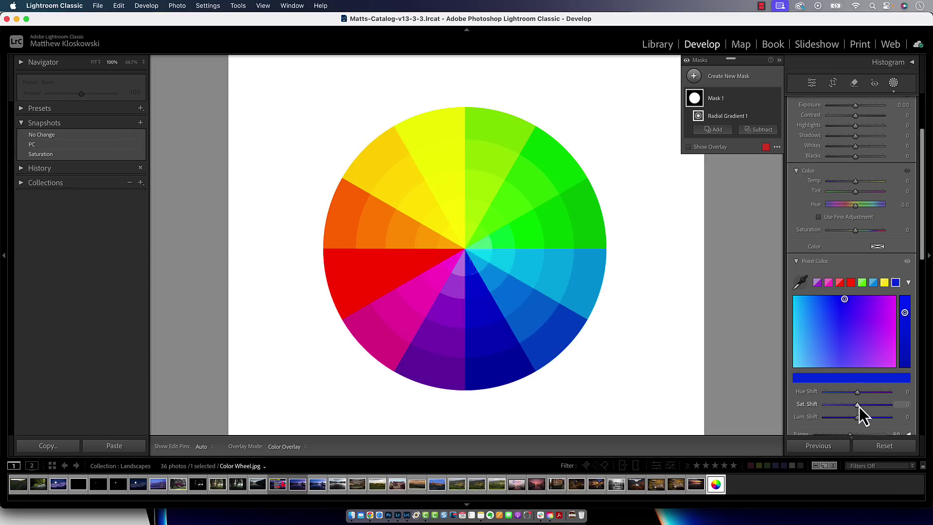
drag(858, 404, 922, 406)
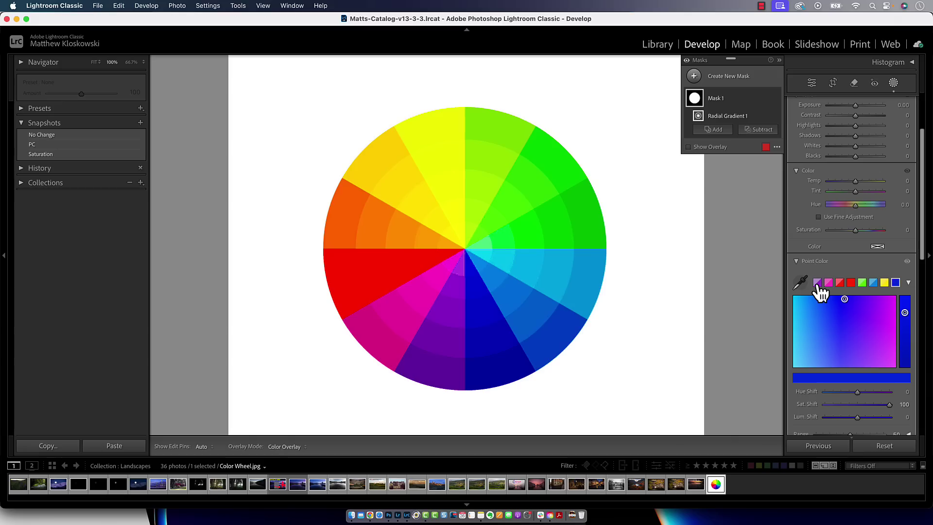
Update the PC snapshot with the current settings, then compare the No Change and Saturation versions.
mouse_move(432, 211)
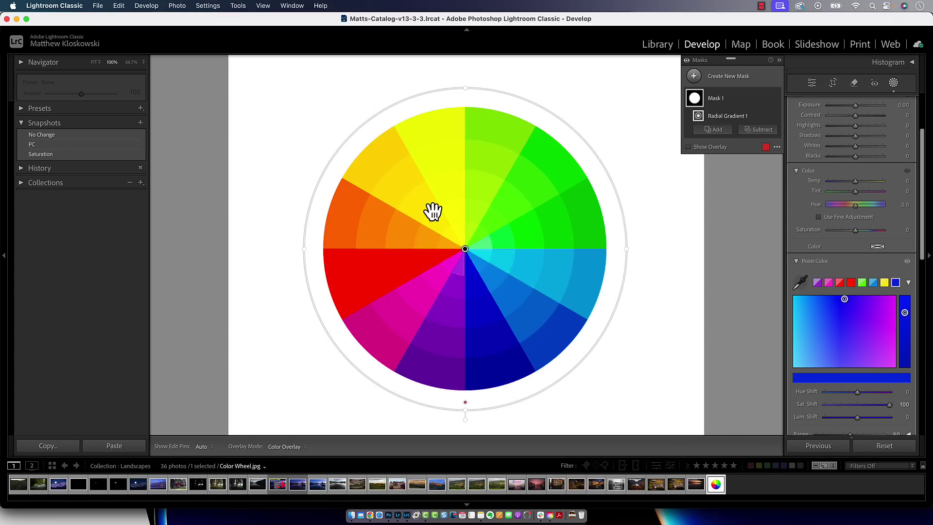
click(106, 146)
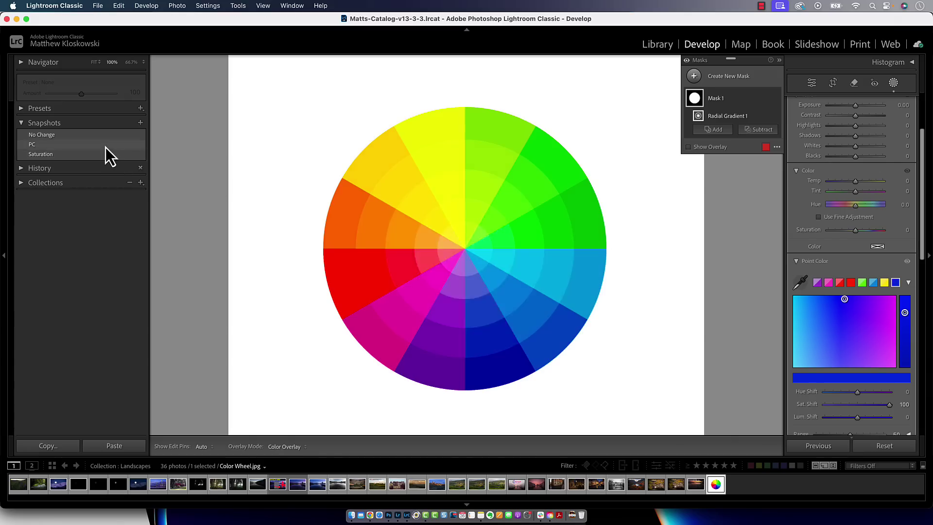
right_click(106, 147)
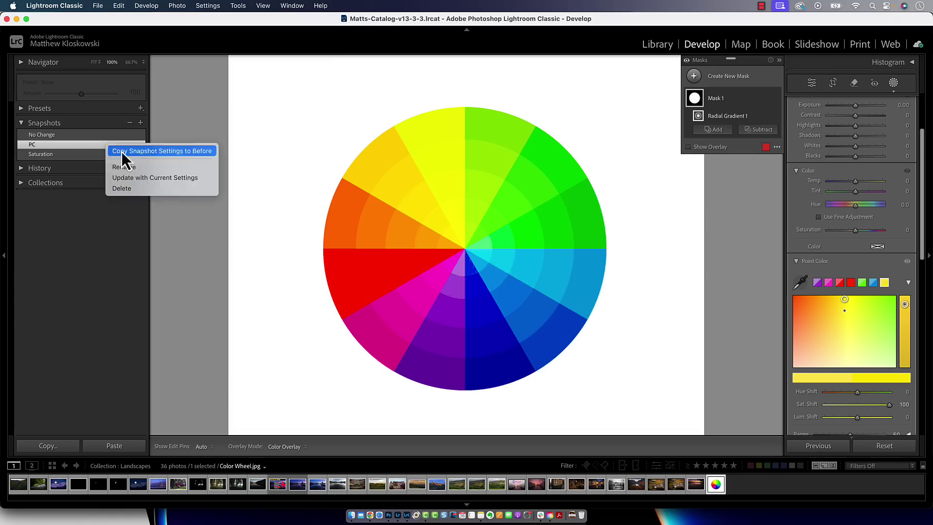
click(141, 177)
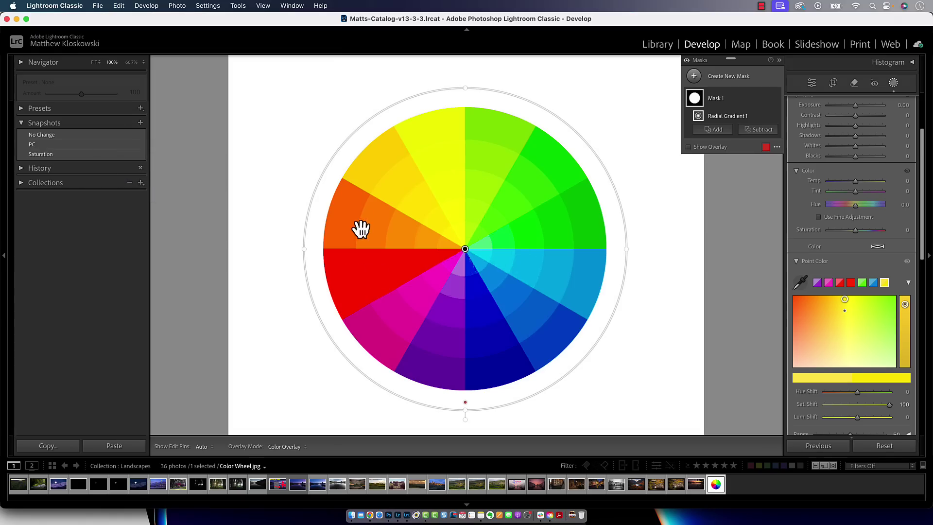
click(89, 136)
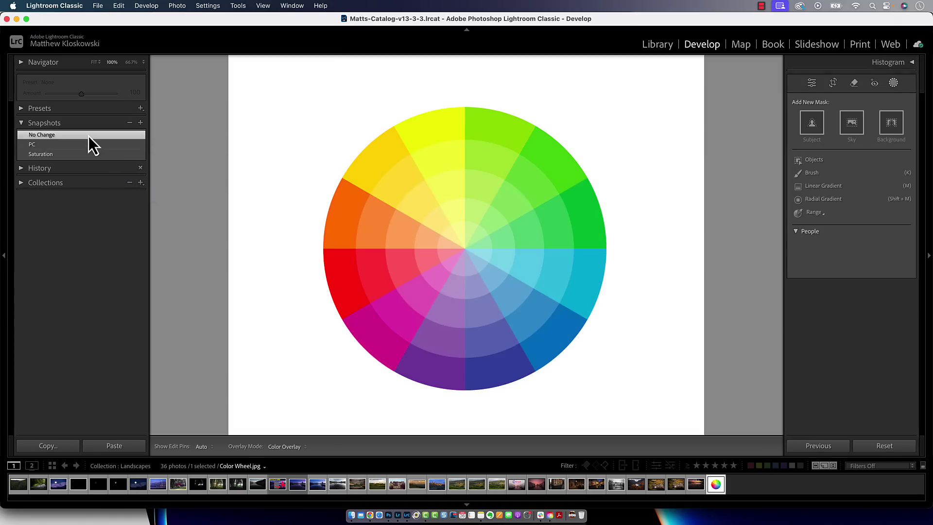
click(124, 156)
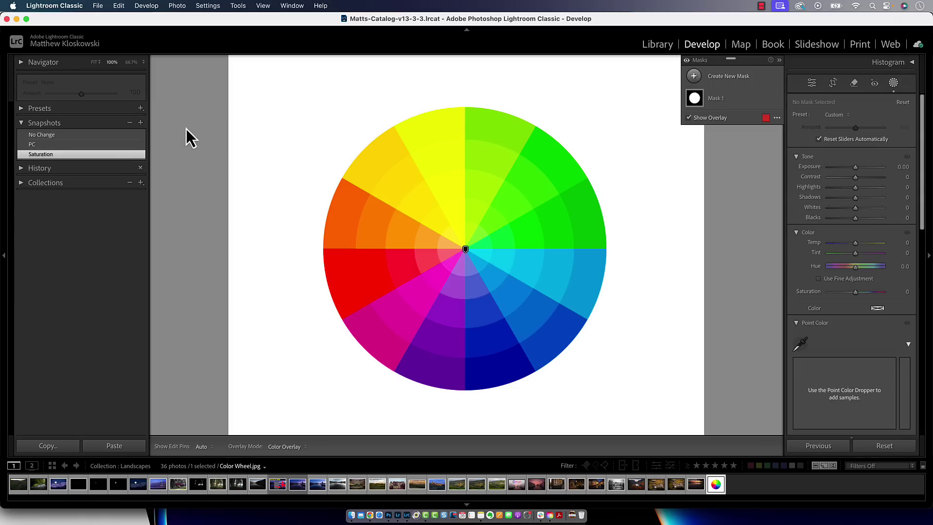
Preview the No Change version, then leave Masking to show the Basic panel.
mouse_move(124, 137)
click(133, 134)
click(811, 84)
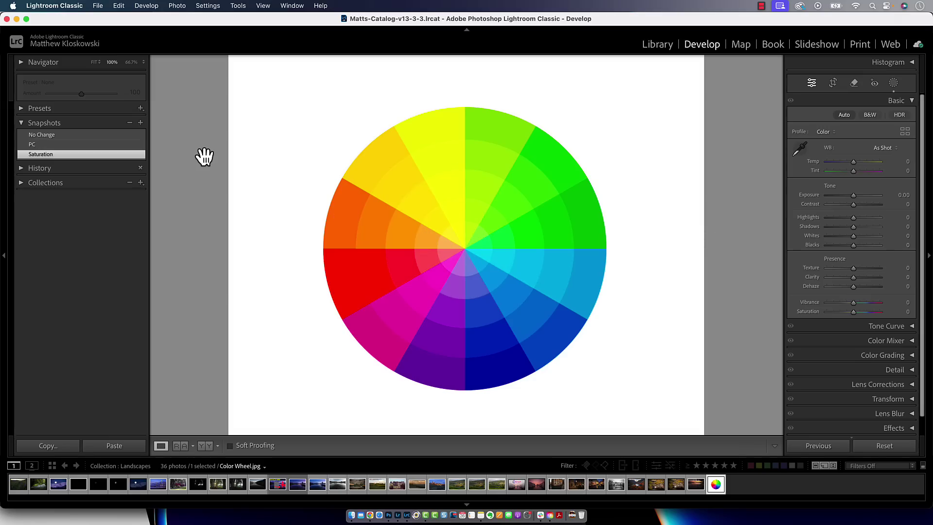
Flip between the No Change and Saturation versions, then load the colour wheel's PC snapshot.
click(127, 137)
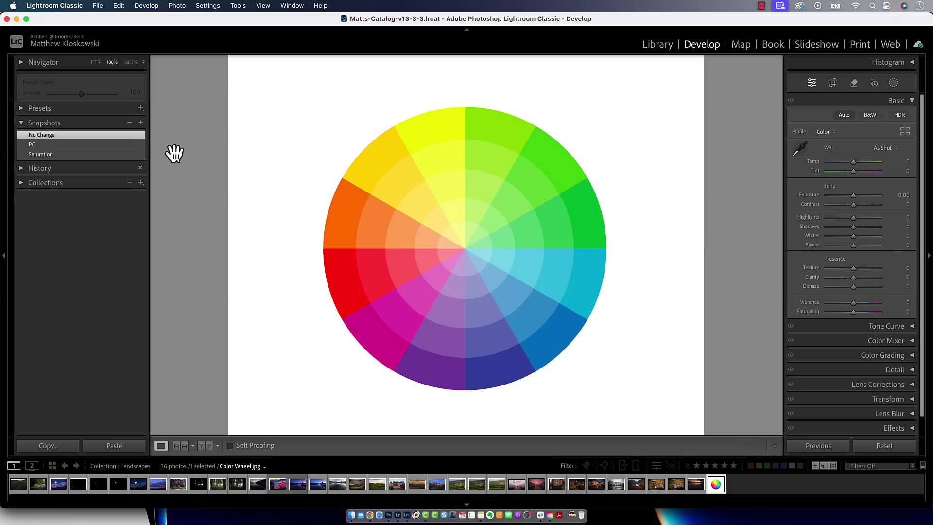
click(136, 157)
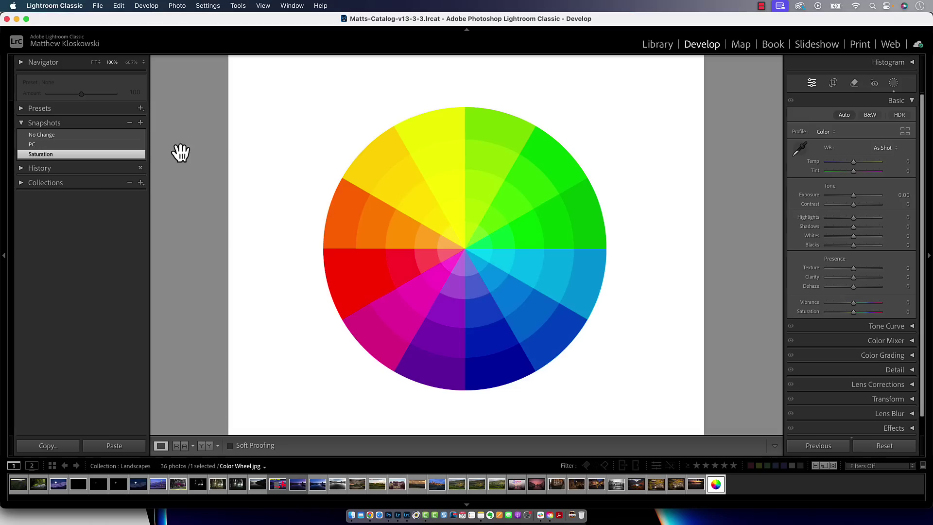
click(133, 153)
click(132, 148)
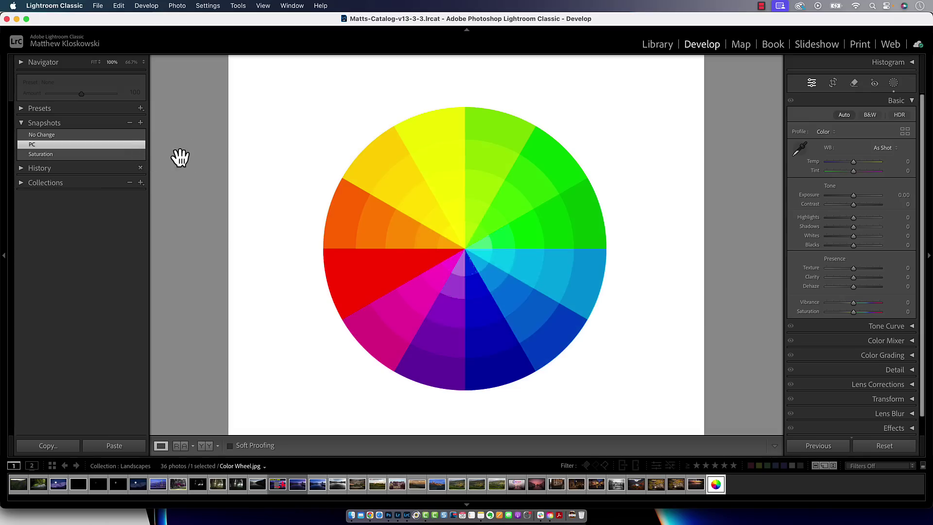
click(133, 147)
Inspect Mask 1's Point Color samples on the PC version, then load the Saturation snapshot.
click(894, 84)
click(724, 102)
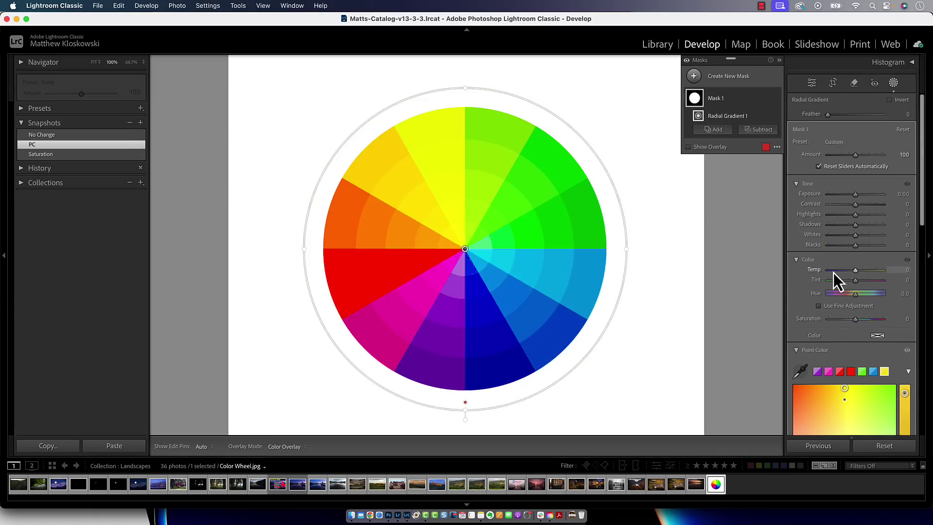
scroll(833, 272, down, 5)
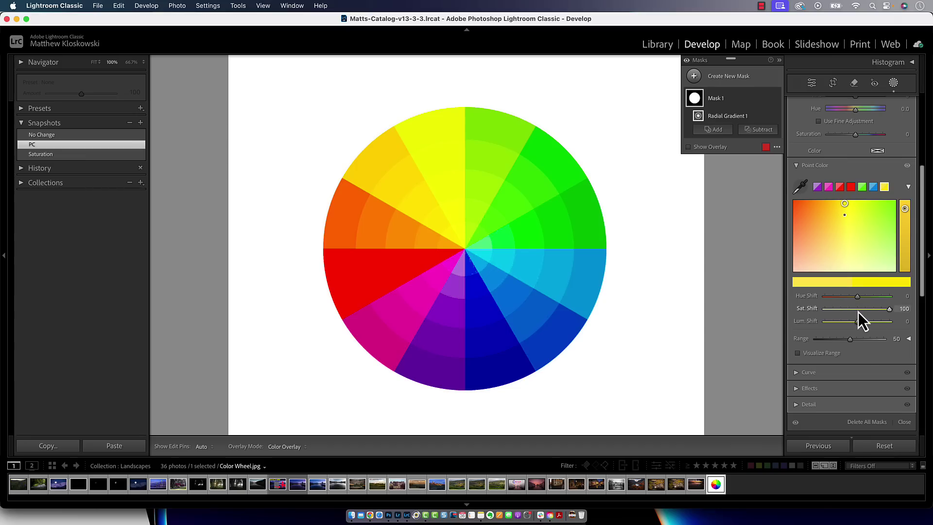
key(h)
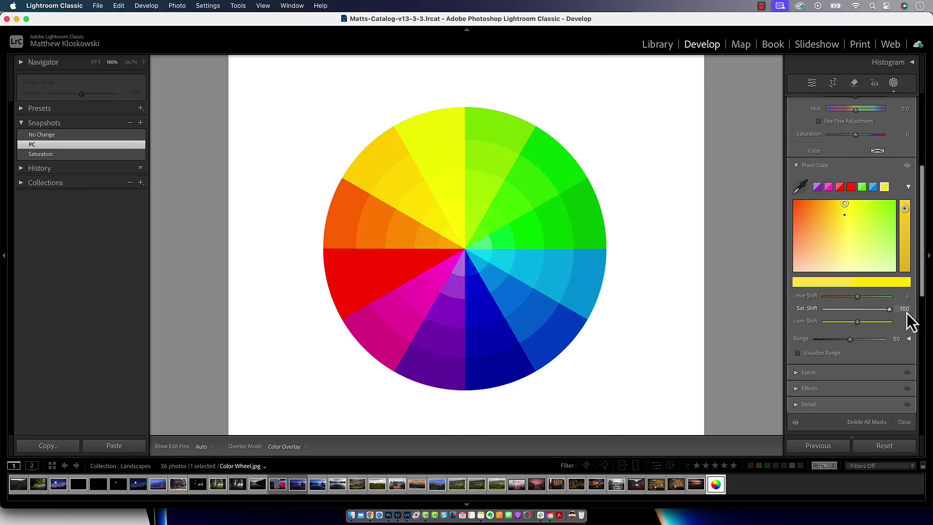
key(h)
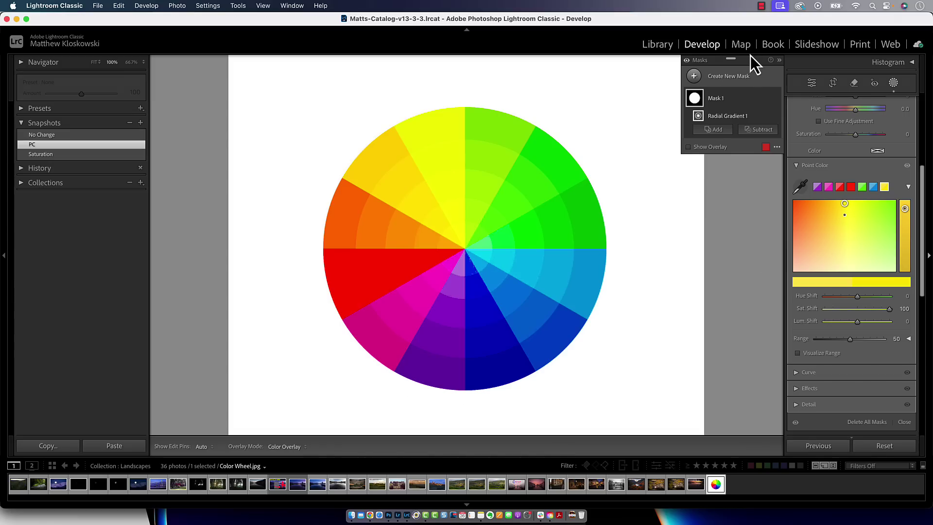
click(95, 152)
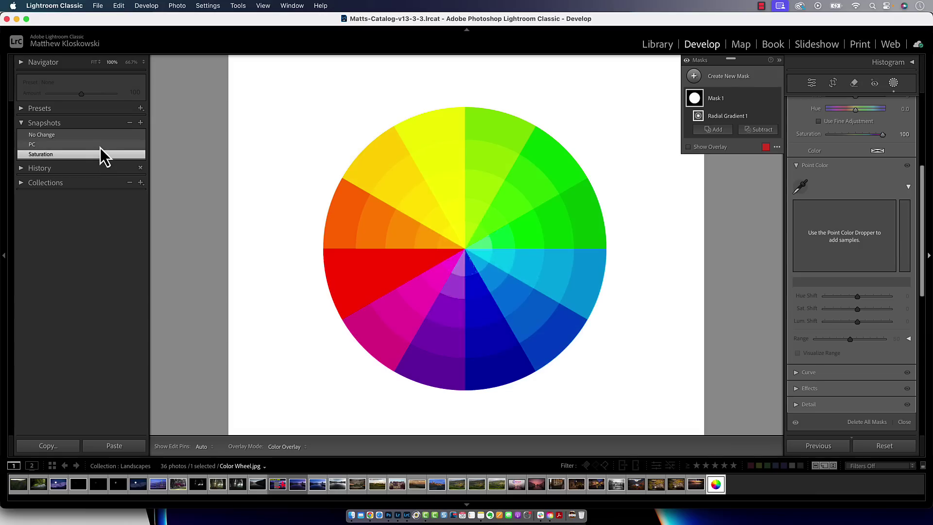
click(101, 155)
Back on the PC snapshot, replace the pink-red sample with a cyan sample at Sat. Shift 100.
click(102, 144)
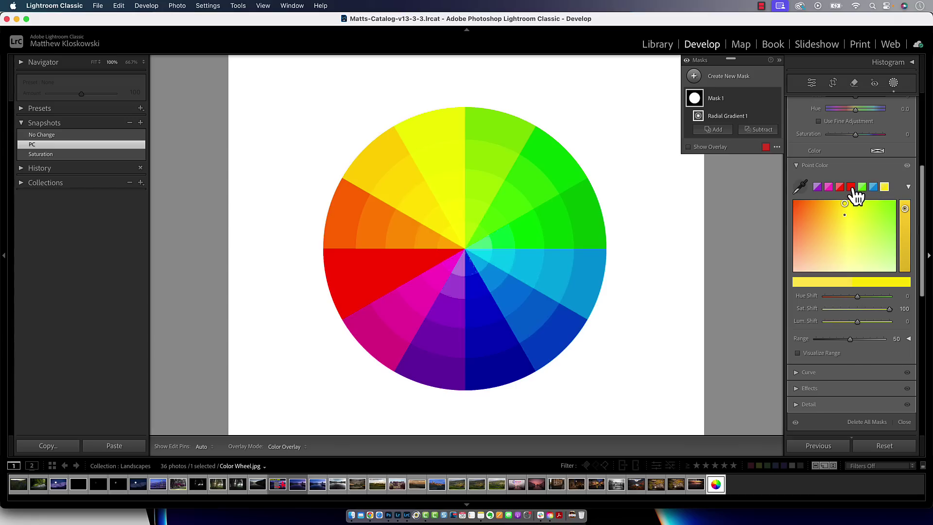
right_click(840, 189)
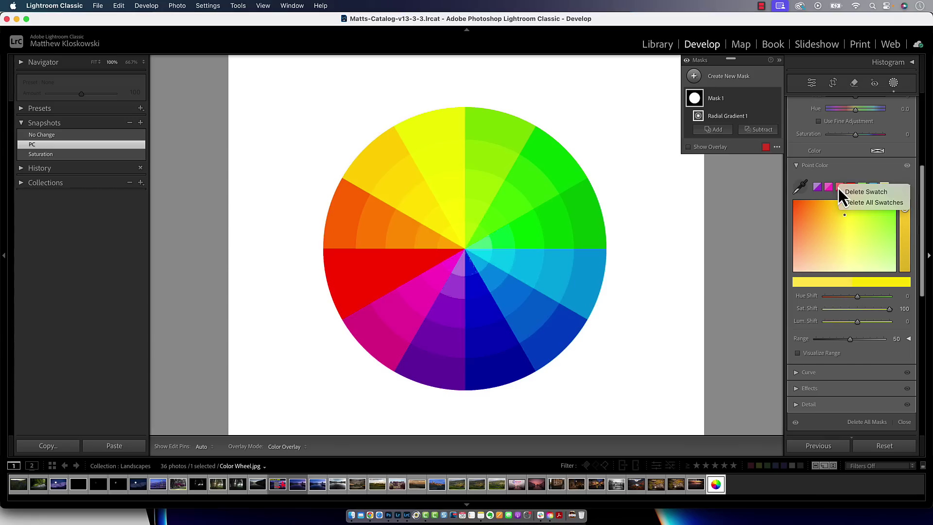
click(850, 191)
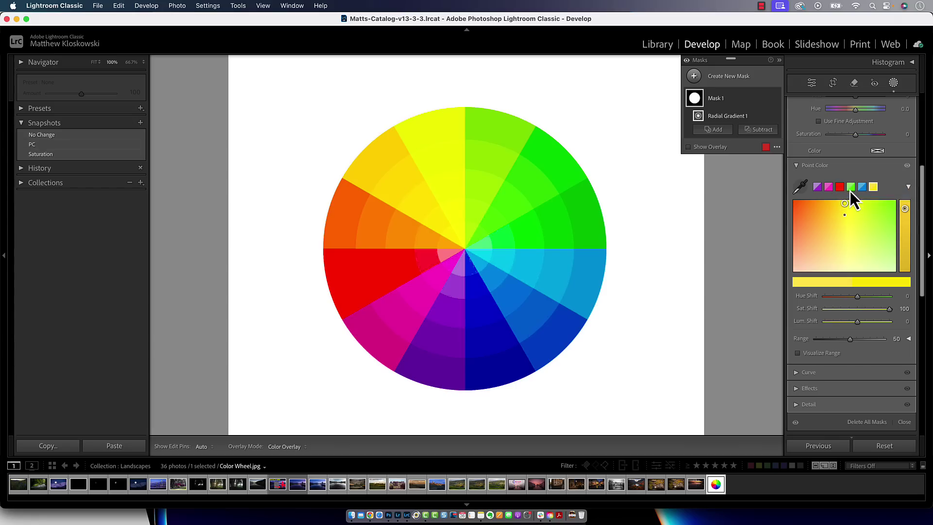
click(801, 187)
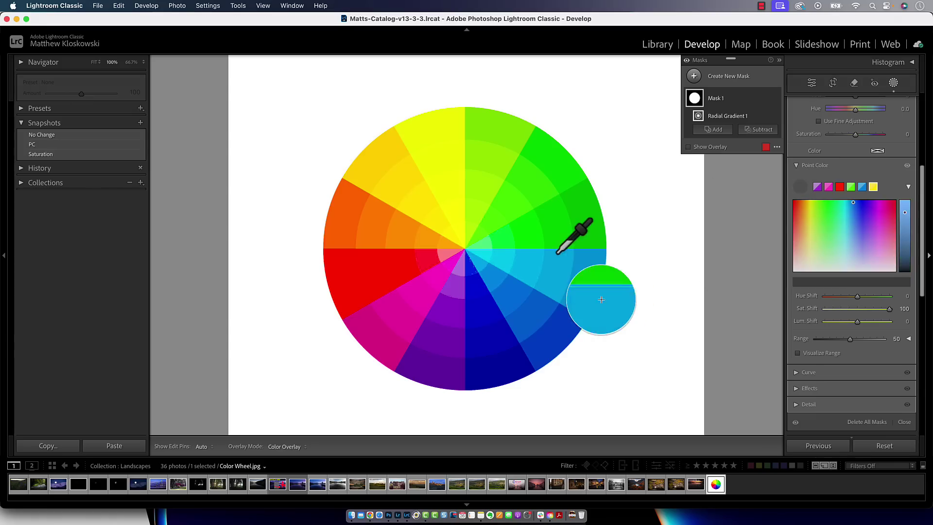
click(529, 265)
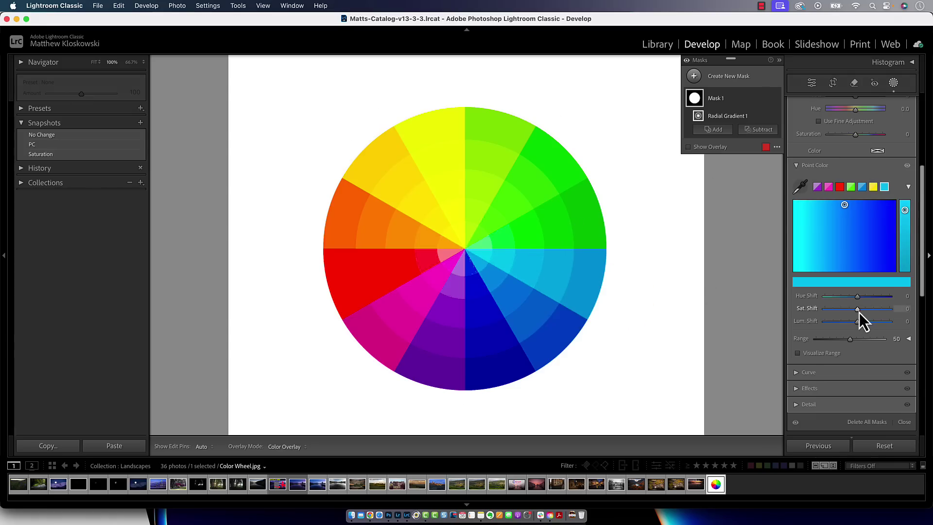
drag(858, 309, 922, 317)
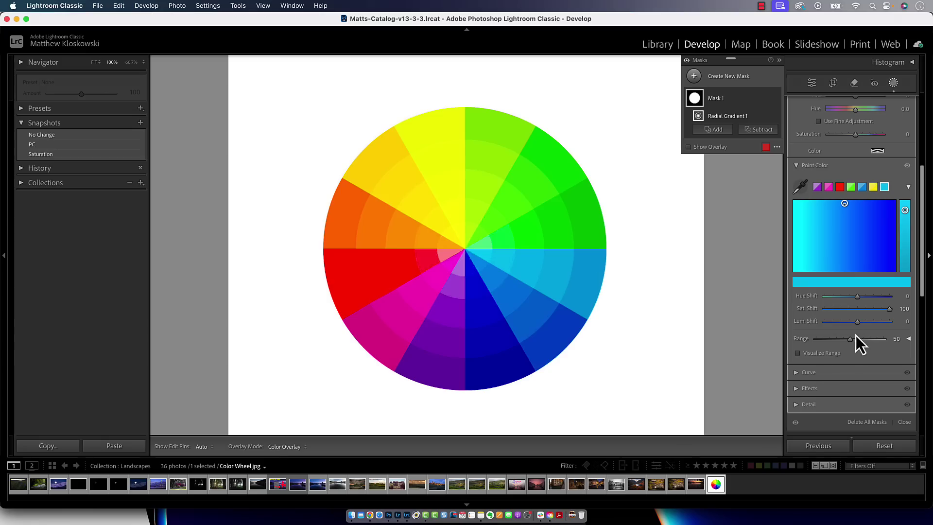
Try the point-colour Range at 57 and at 0, then settle back on 57.
drag(850, 339, 824, 346)
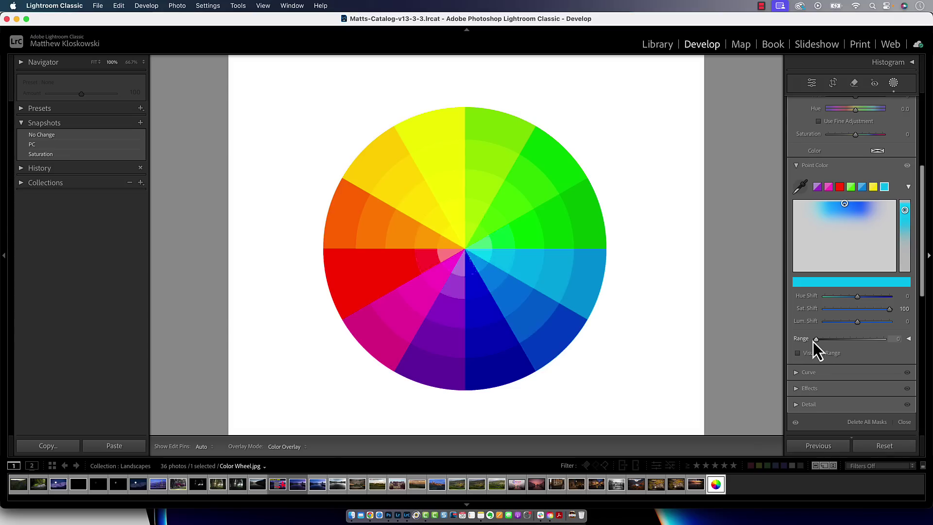
drag(813, 342, 813, 342)
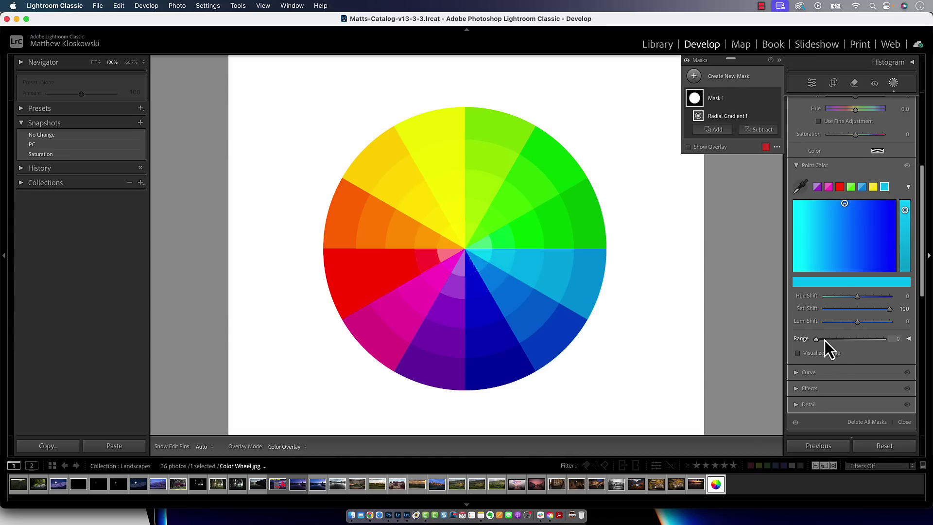
drag(825, 342, 855, 341)
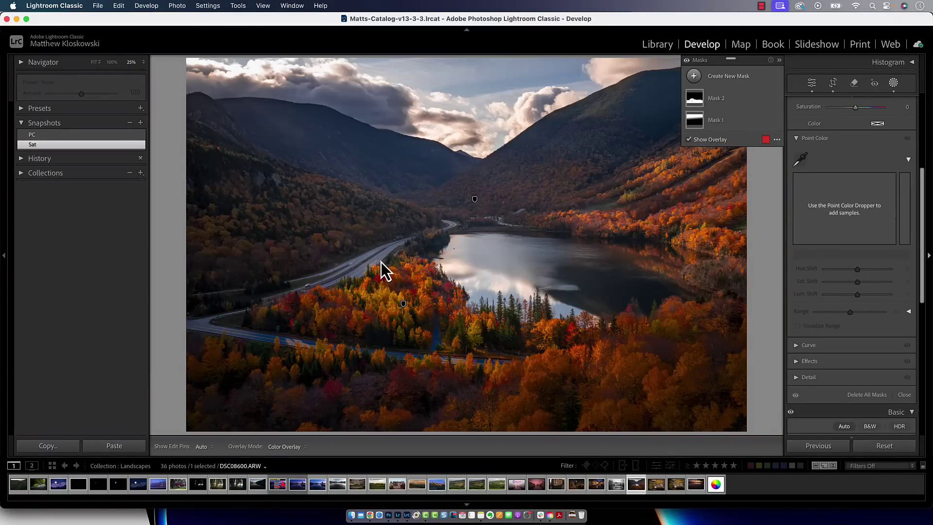
Open the sunset photo _MJK7128.ARW, then select its linear gradient mask and nudge it slightly.
click(693, 488)
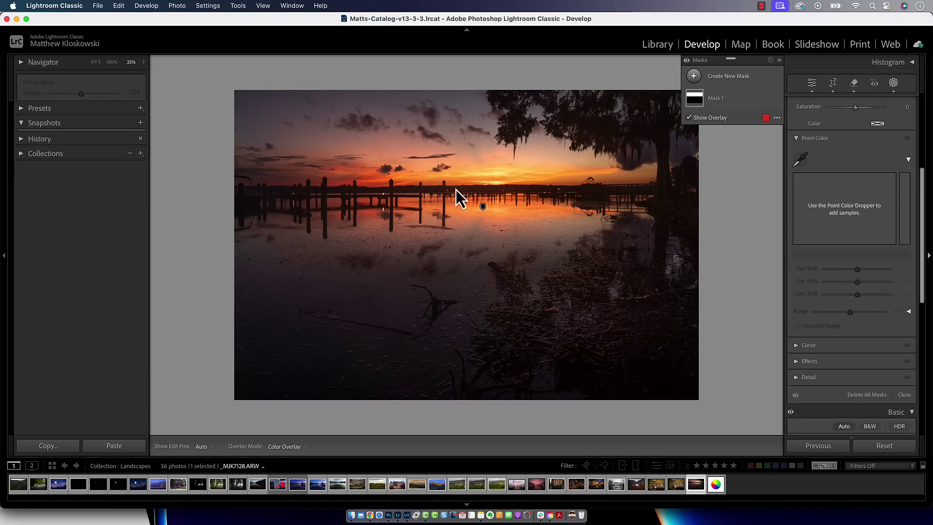
click(482, 206)
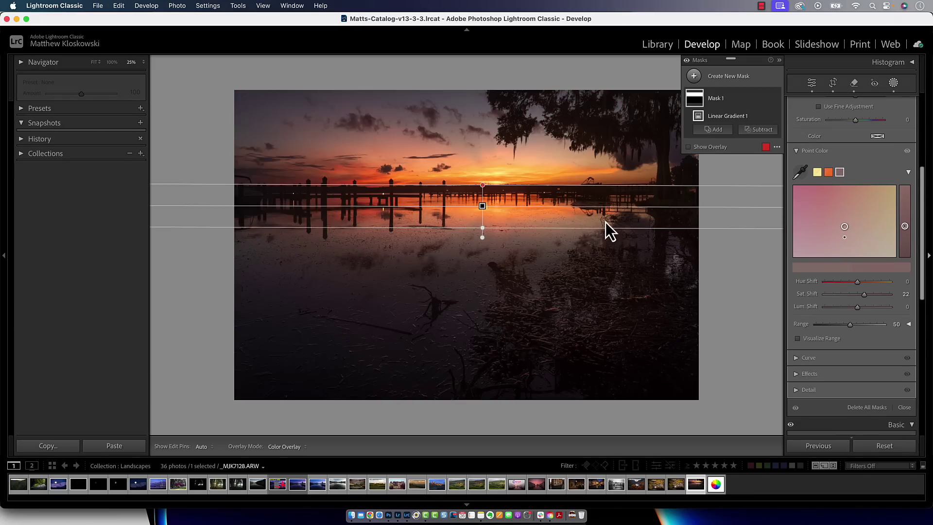
drag(484, 210, 485, 211)
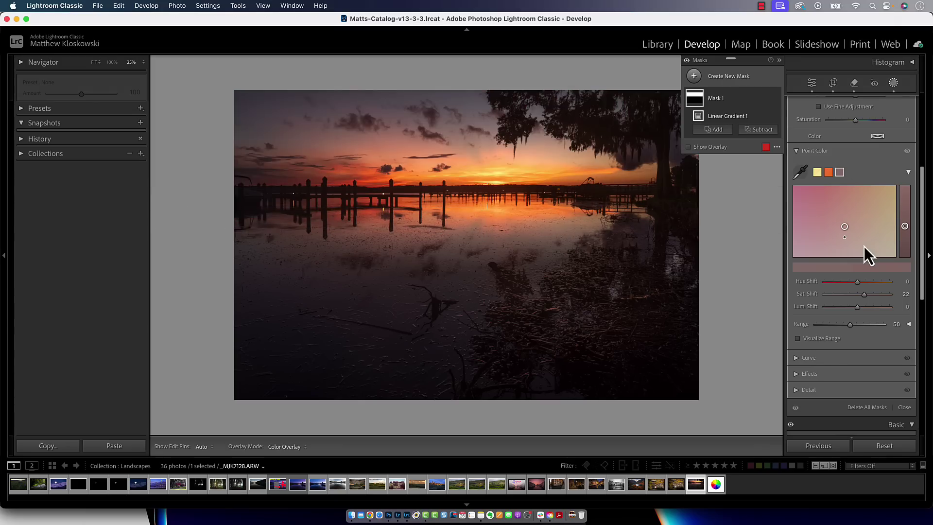
Clear the mask's point-colour samples, check the overlay, and push Saturation near maximum.
alt+click(821, 152)
key(o)
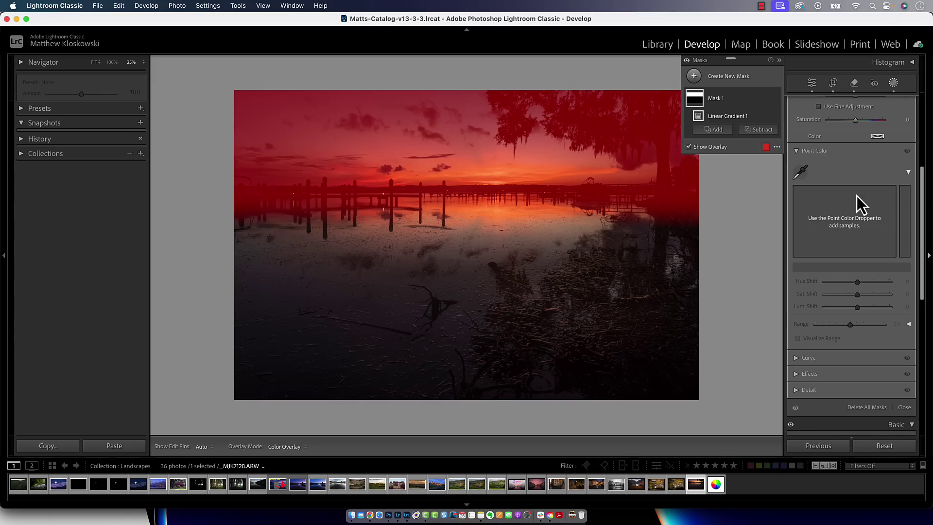
scroll(856, 196, up, 5)
key(o)
drag(859, 232, 905, 234)
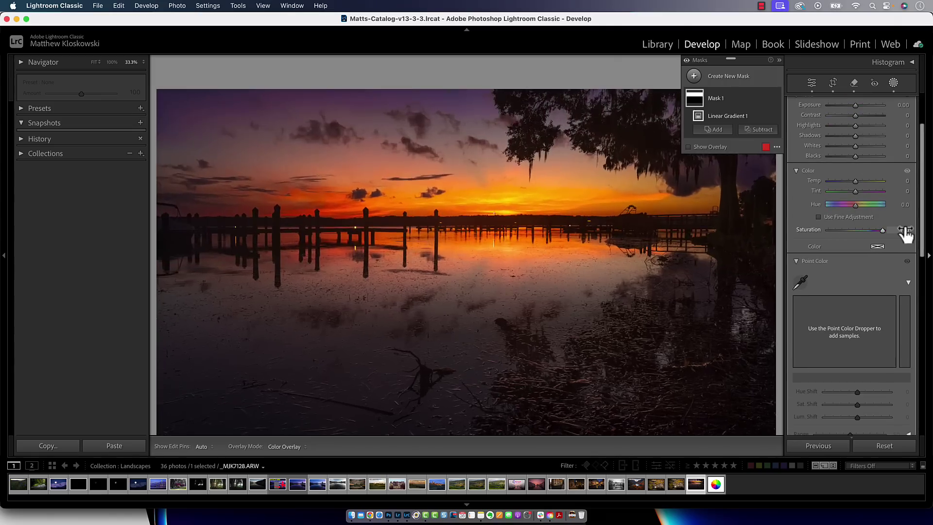
Zoom to 50%, try the sky mask's Saturation at several levels up to 100, then reset it to 0.
key(super+equal)
key(h)
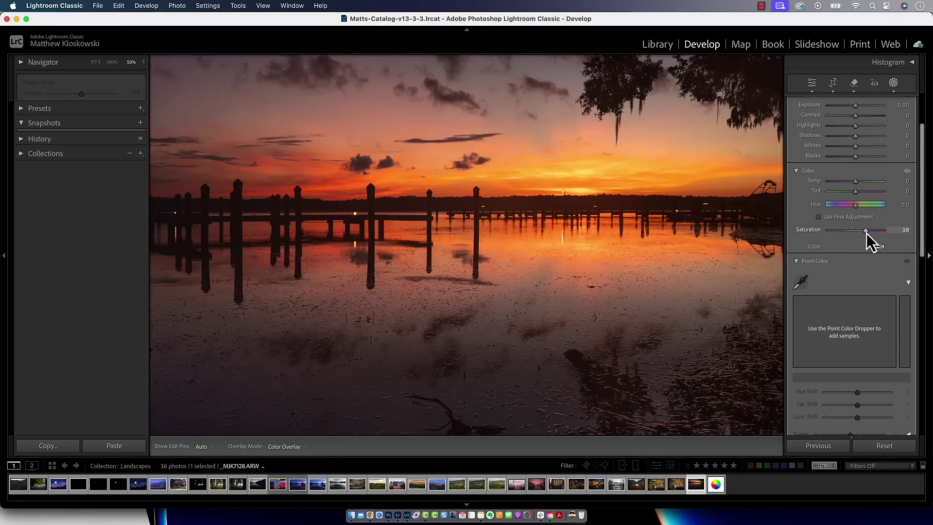
drag(867, 233, 899, 240)
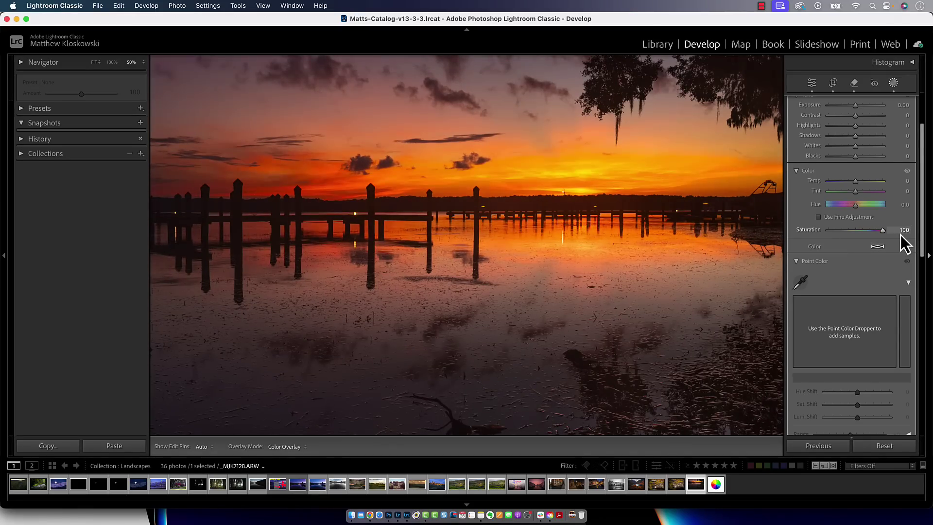
key(h)
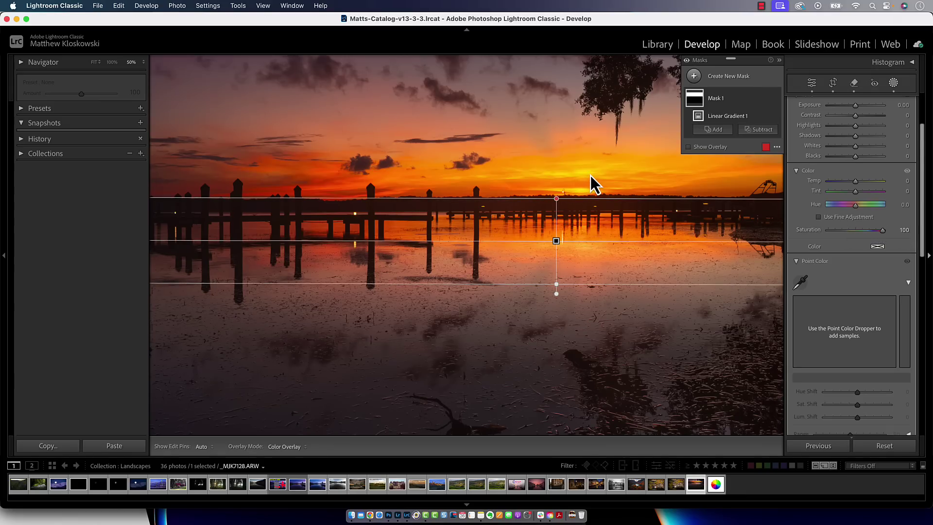
drag(880, 232, 858, 234)
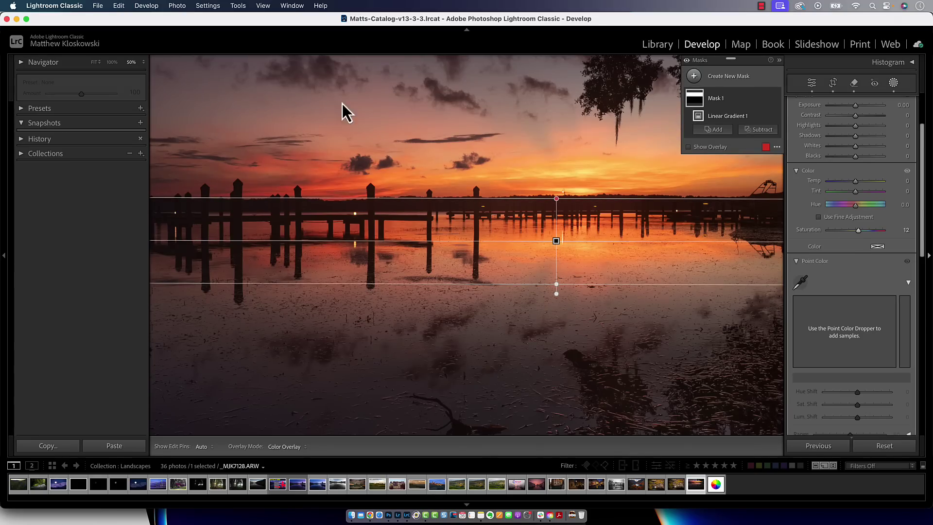
mouse_move(865, 234)
mouse_down()
mouse_move(898, 235)
mouse_move(857, 234)
mouse_move(878, 233)
mouse_move(868, 234)
mouse_up()
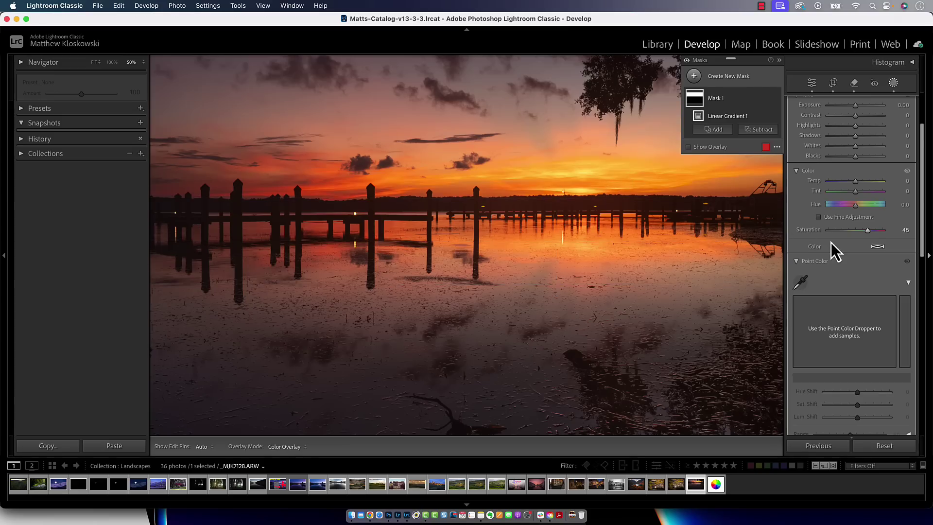
drag(865, 236, 896, 233)
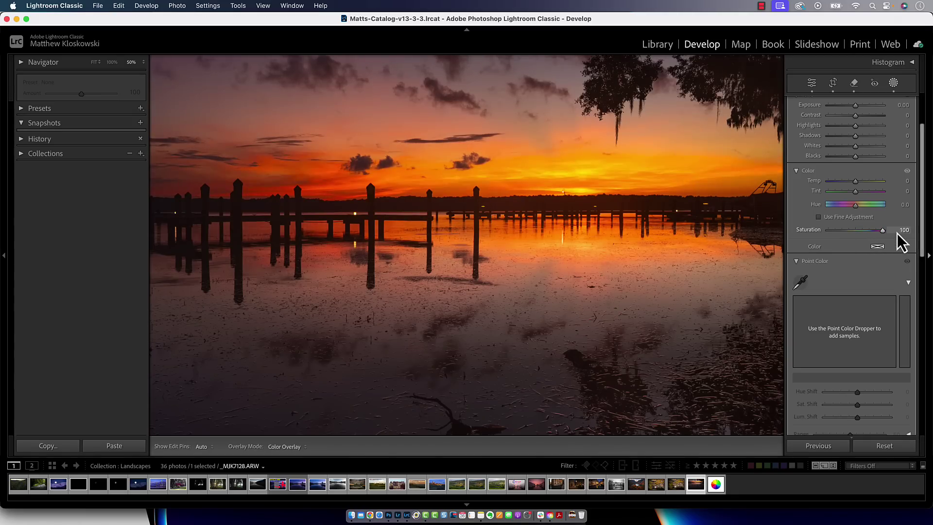
double_click(874, 232)
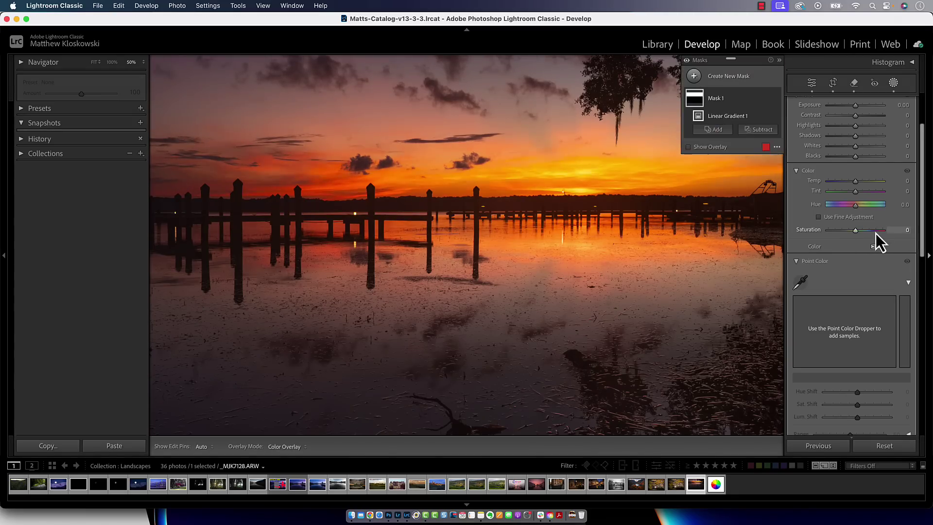
With the overlay on, compare mask Saturation at 100 and about 20, then reset it to 0.
key(o)
drag(856, 233, 890, 233)
drag(889, 233, 863, 232)
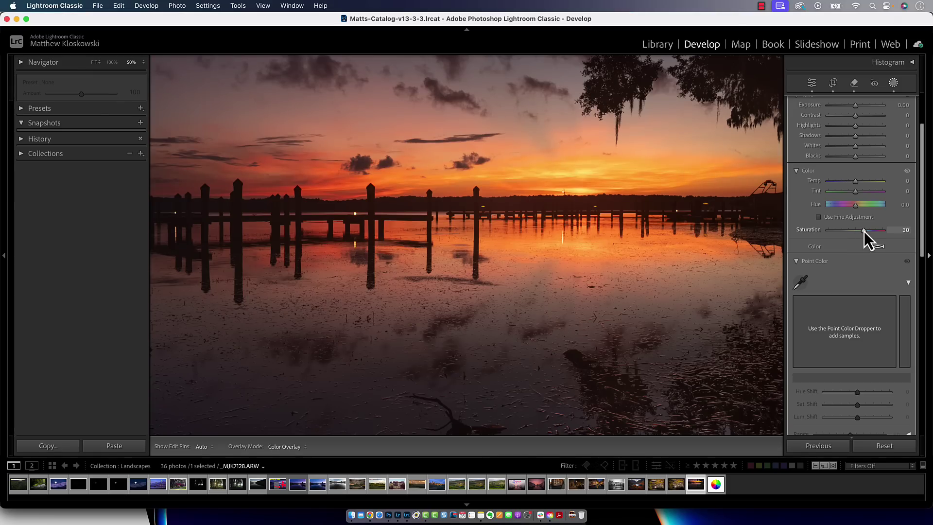
double_click(864, 232)
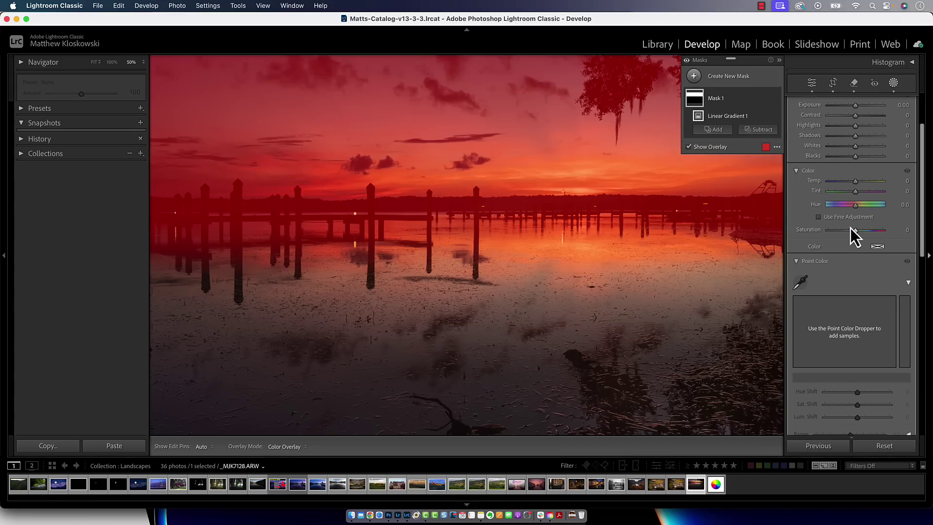
Sample the yellow horizon glow with Point Color and raise its Sat. Shift.
click(803, 284)
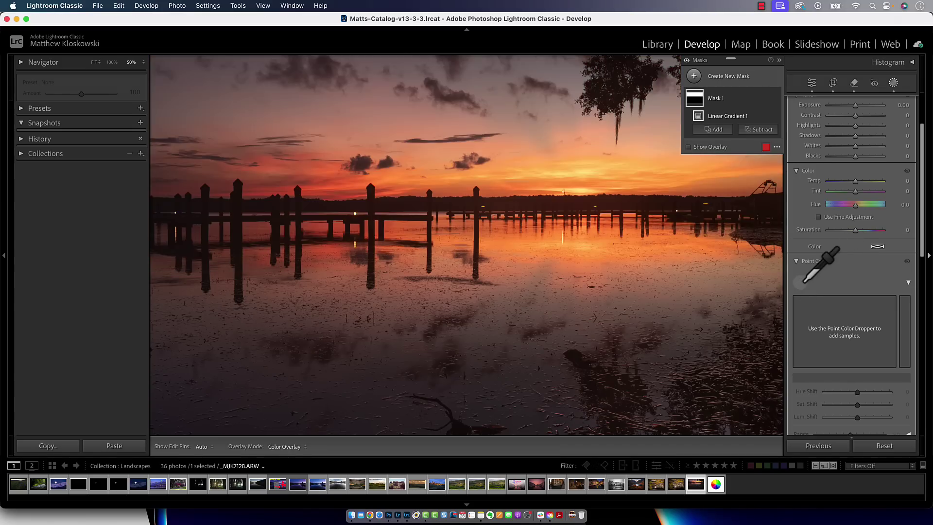
click(628, 236)
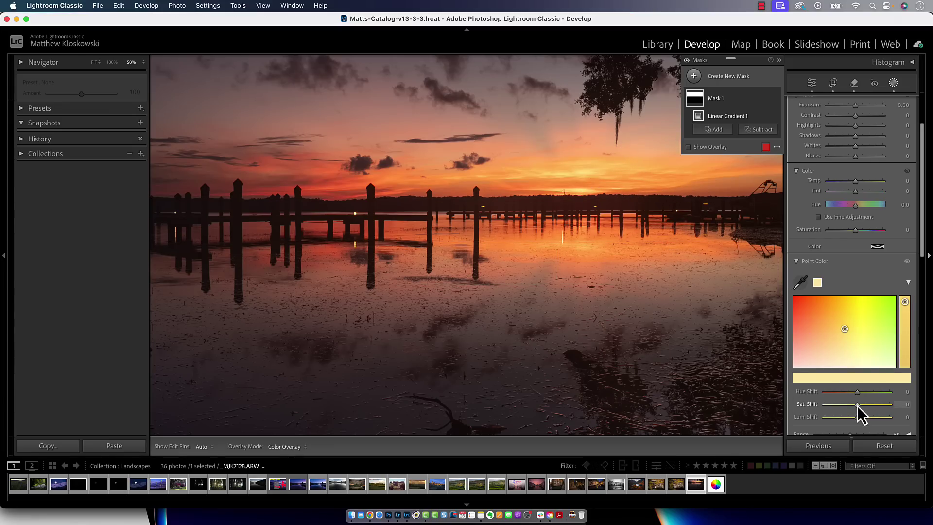
drag(857, 406, 861, 404)
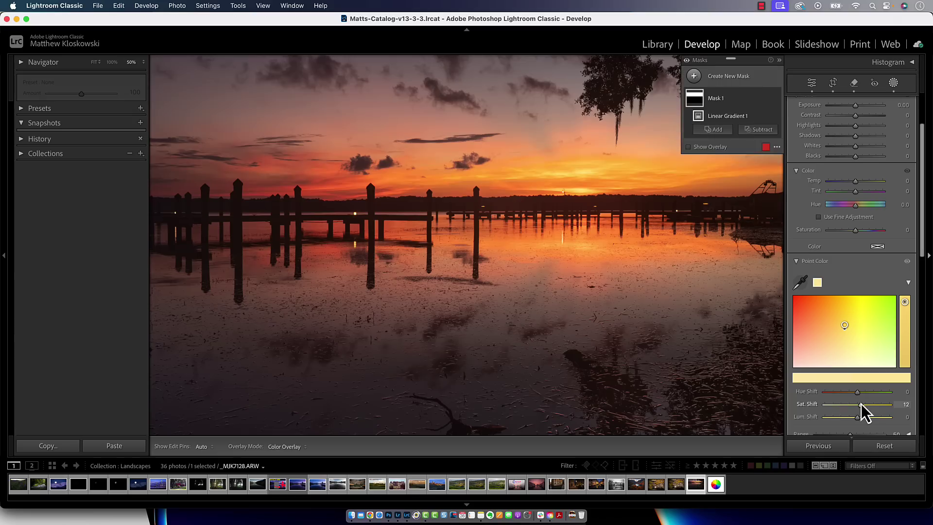
Add an orange-red sky sample, try its Sat. Shift at around 15, then reset it to 0.
click(800, 281)
click(323, 185)
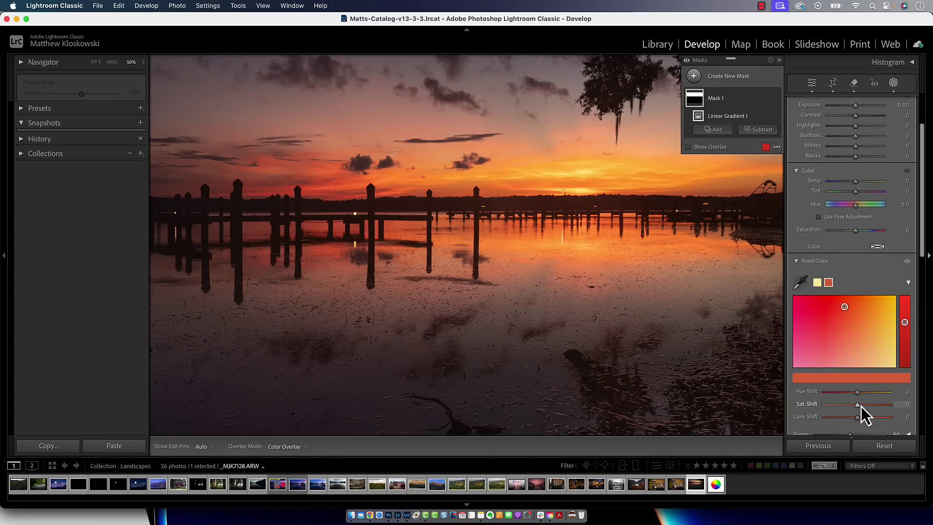
drag(861, 406, 870, 404)
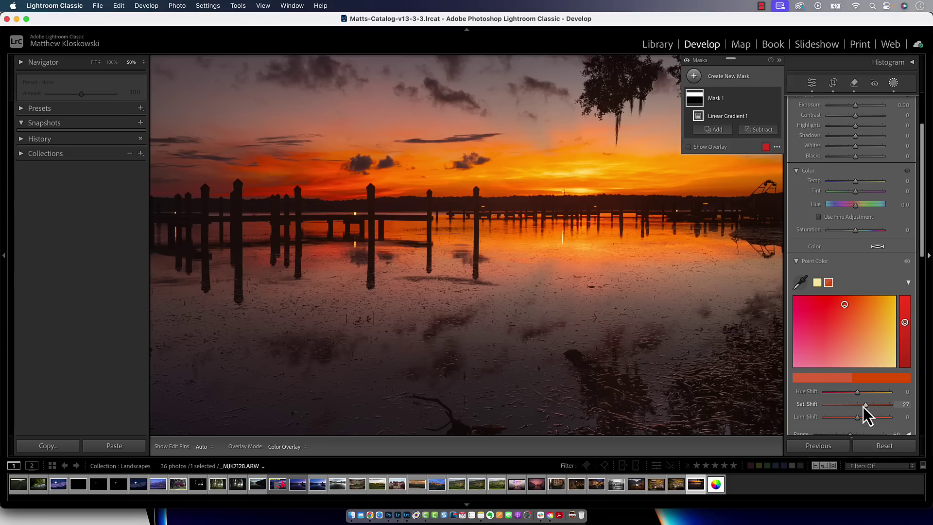
drag(863, 406, 859, 406)
double_click(869, 406)
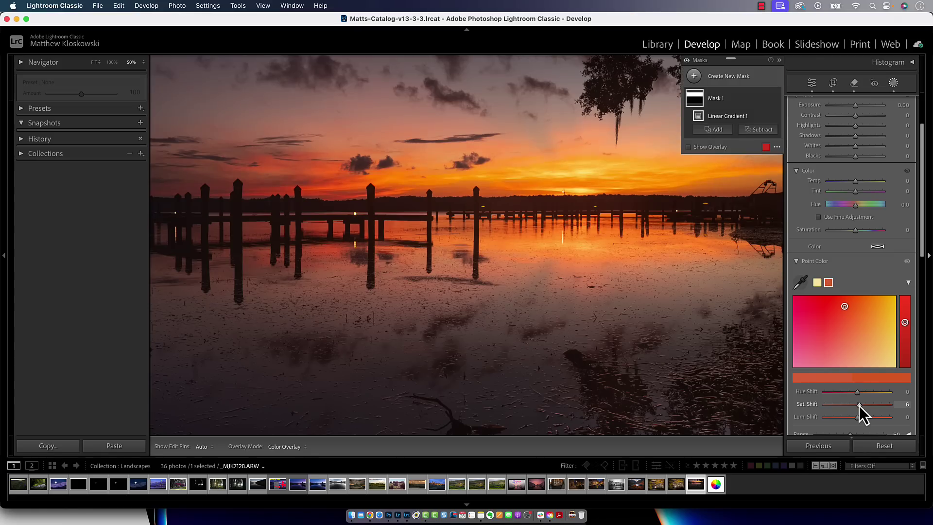
Reset the yellow sample's saturation shift back to 0.
click(817, 283)
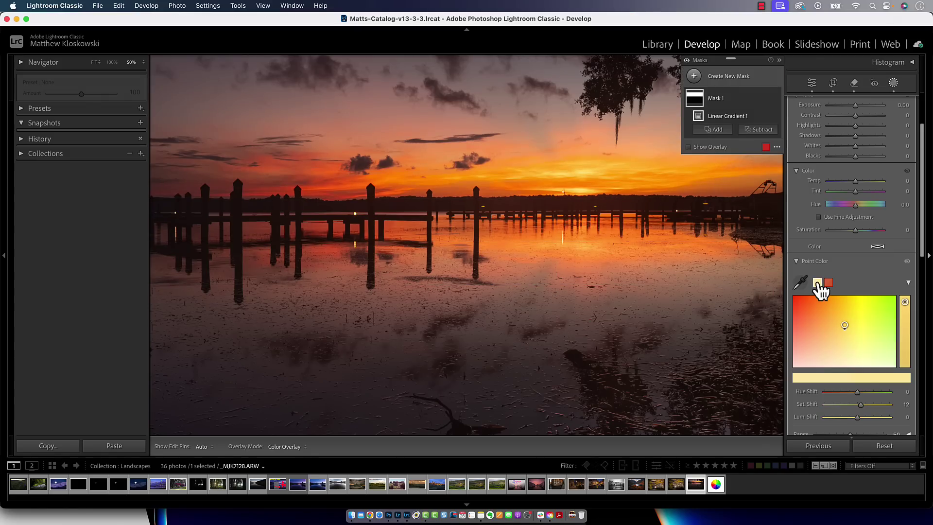
mouse_move(859, 404)
mouse_down()
mouse_move(868, 407)
mouse_move(858, 407)
mouse_move(864, 417)
mouse_up()
double_click(861, 407)
double_click(865, 406)
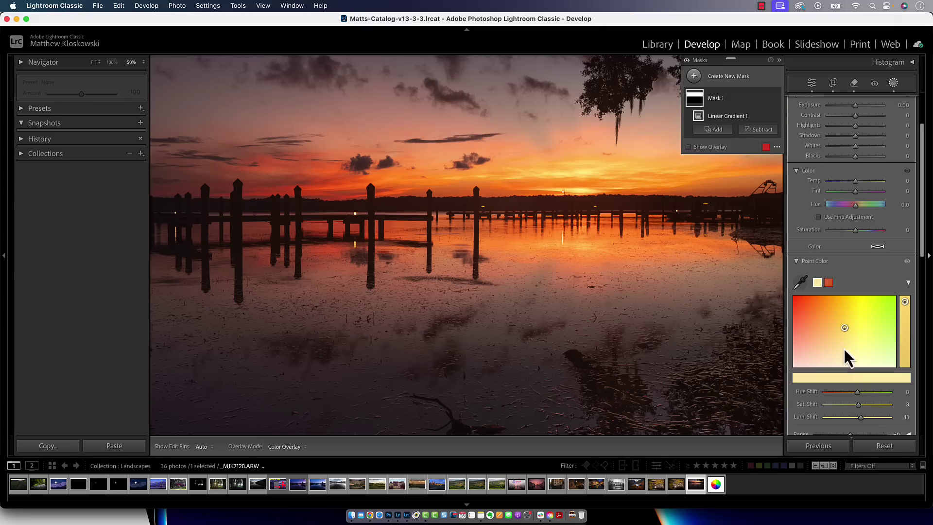
Sample a pinkish upper-sky colour as a third Point Color swatch, trying then undoing a saturation boost.
click(802, 287)
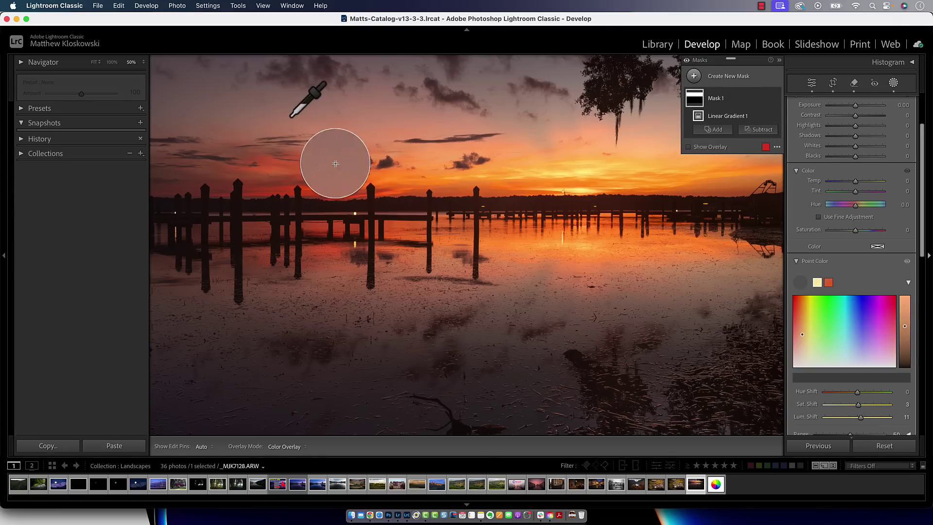
click(319, 164)
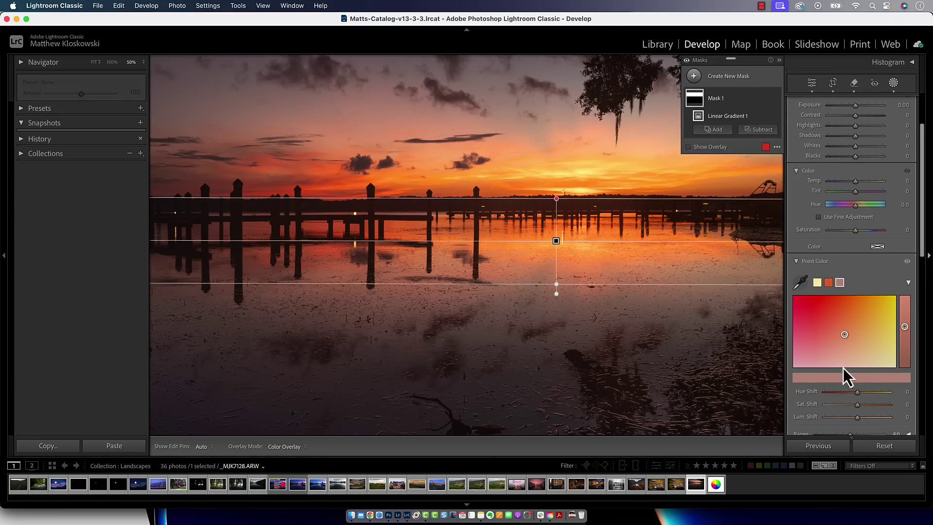
drag(864, 404, 865, 406)
key(super+z)
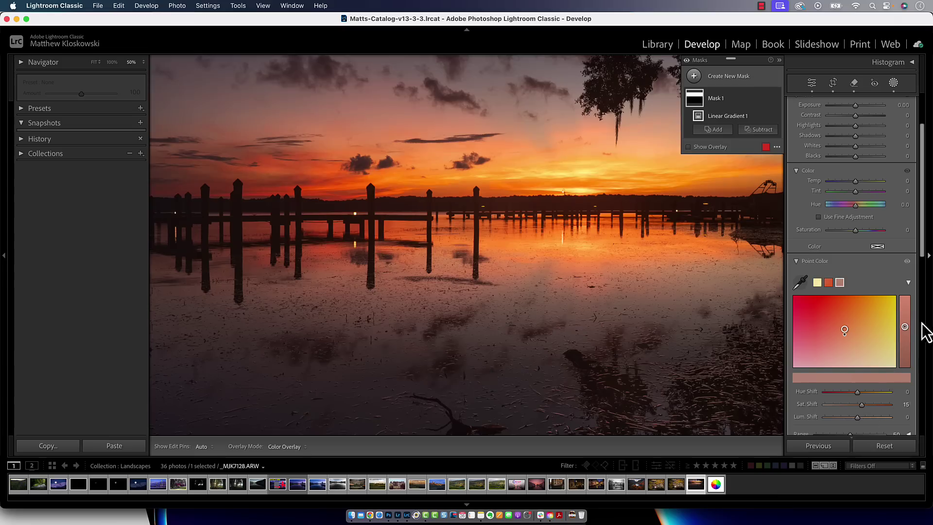
Compare Point Color off and on, then slightly raise the orange-red sample's luminance shift.
click(907, 261)
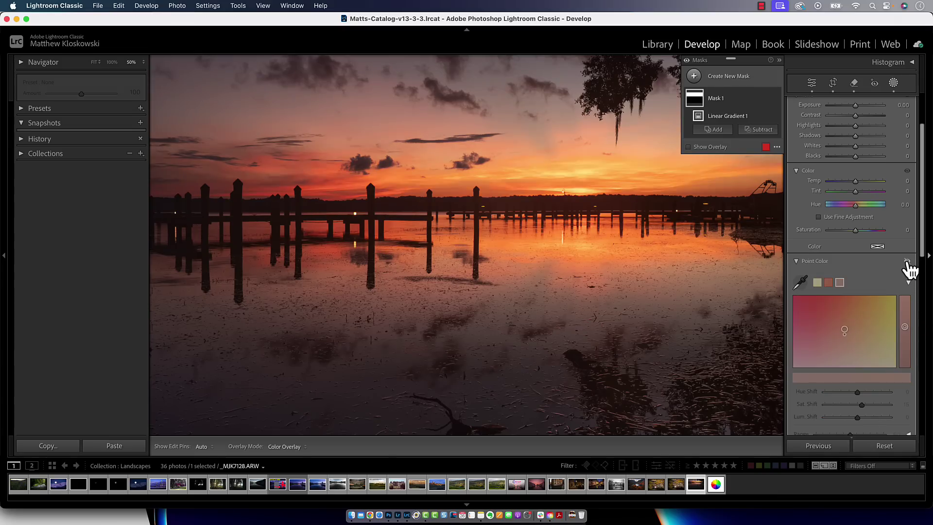
click(906, 262)
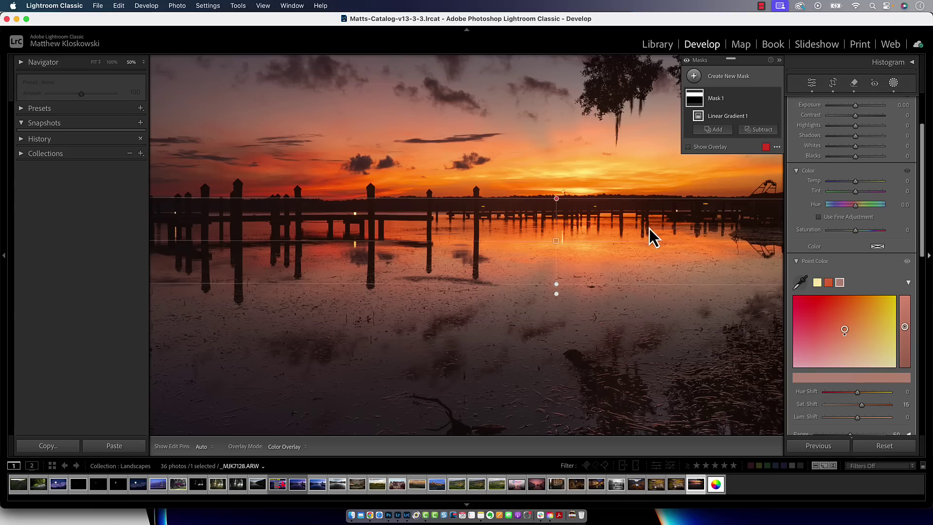
click(830, 284)
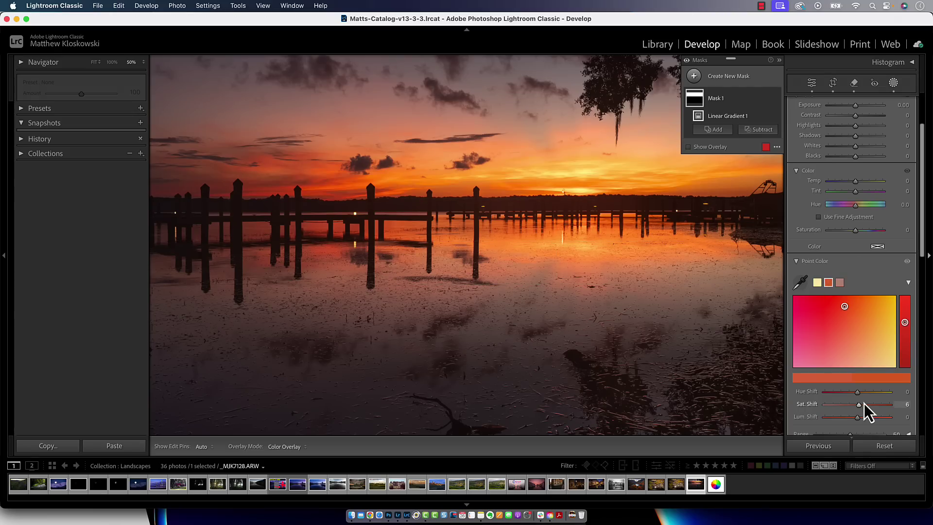
drag(857, 418, 859, 405)
Open the autumn forest photo DSC08600.ARW, view it whole, and display its PC snapshot.
click(636, 485)
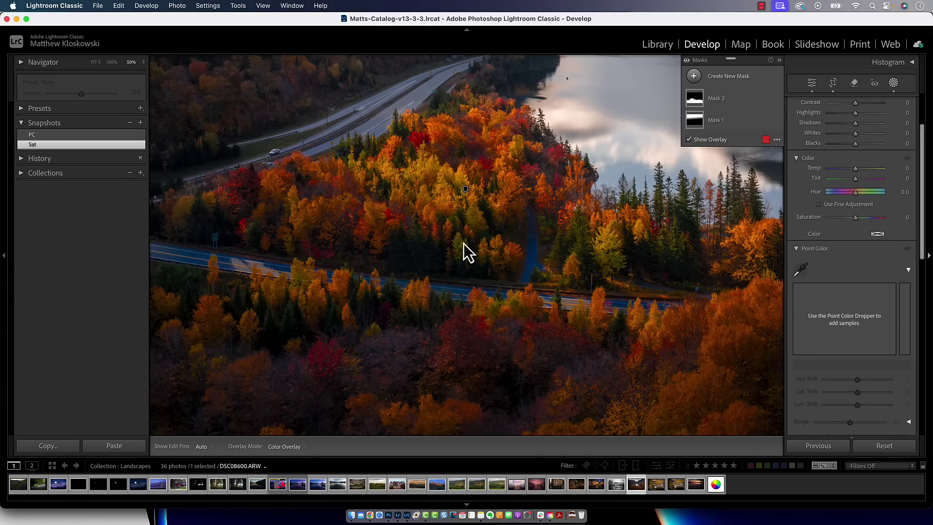
key(super+minus)
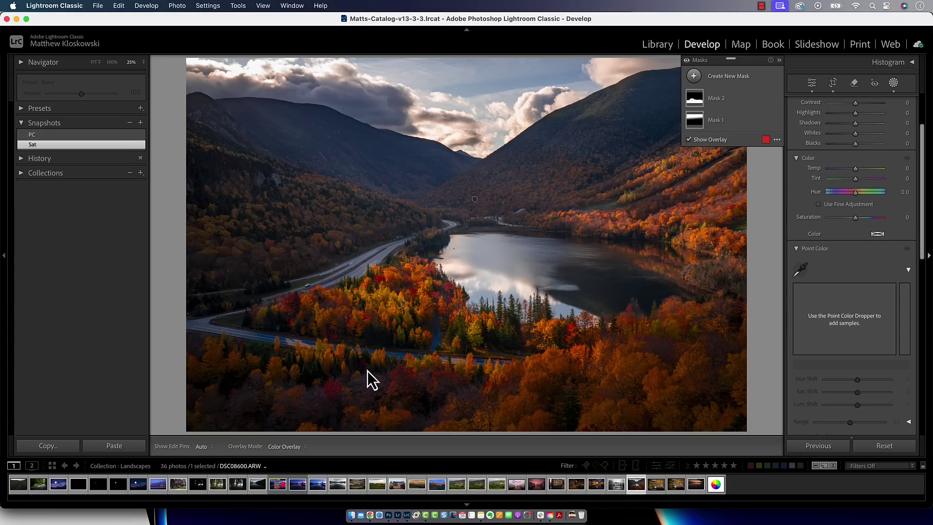
scroll(385, 373, up, 5)
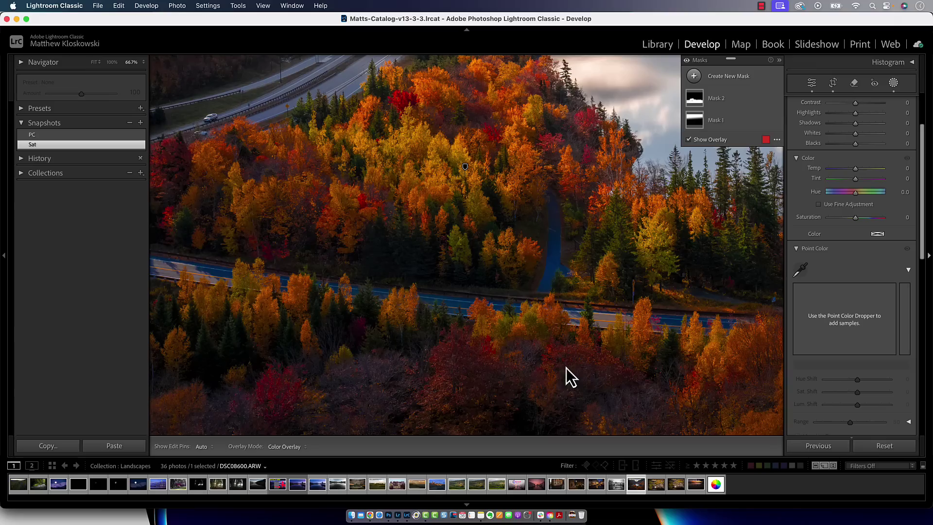
click(124, 137)
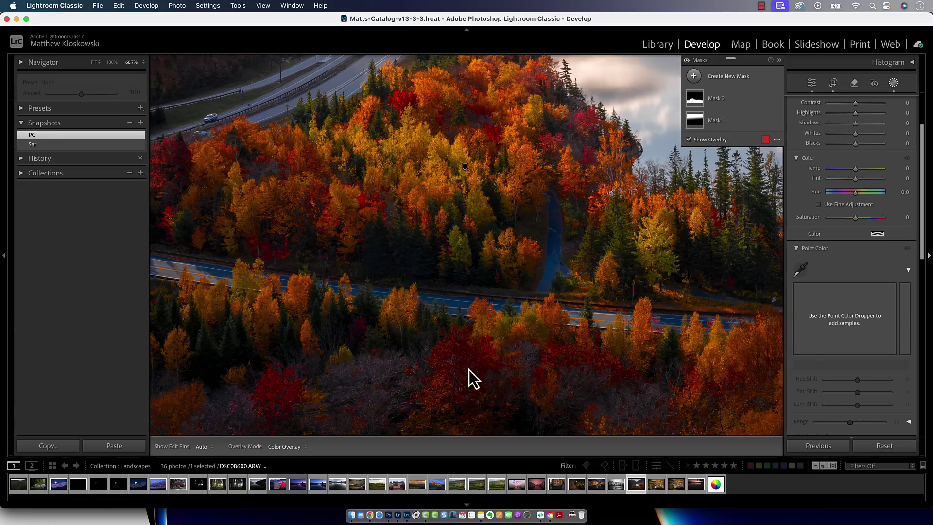
Apply the Sat snapshot to the autumn forest photo and zoom out to fit the whole scene.
click(117, 146)
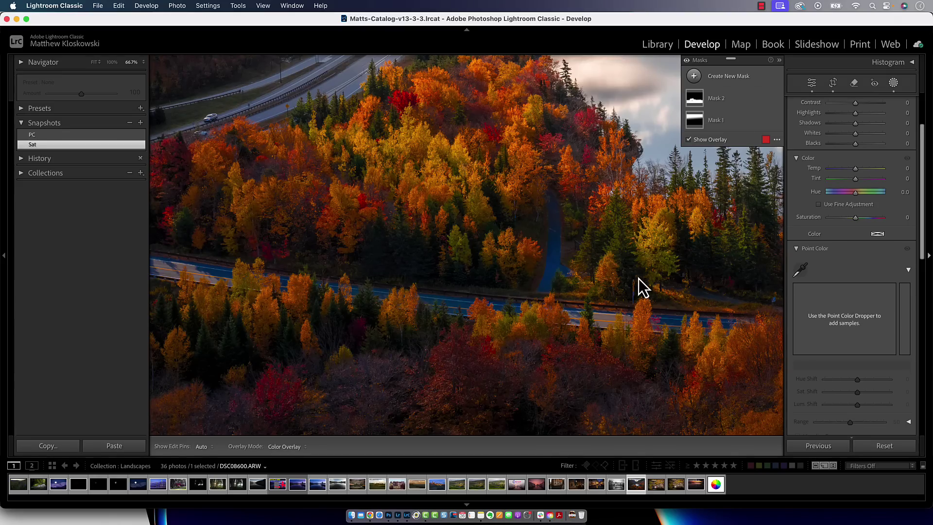
key(super+minus)
key(super+minus)
key(super+minus)
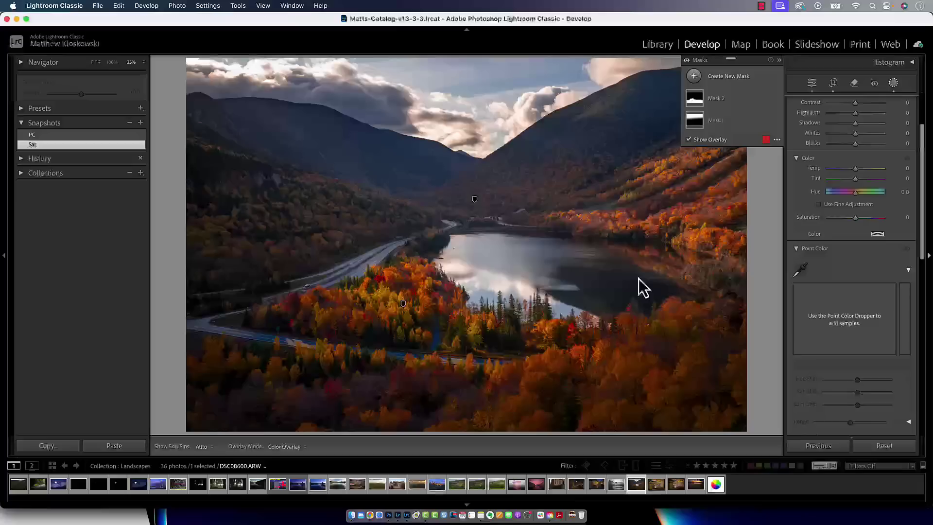